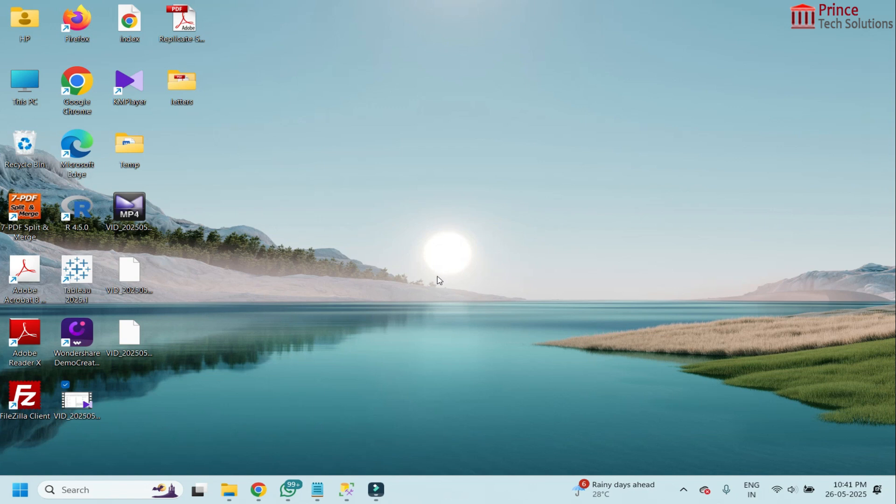
In the Qlik Replicate web console, create a unidirectional task named SegregatedData with only Full Load enabled and Apply Changes off.
left_click(259, 489)
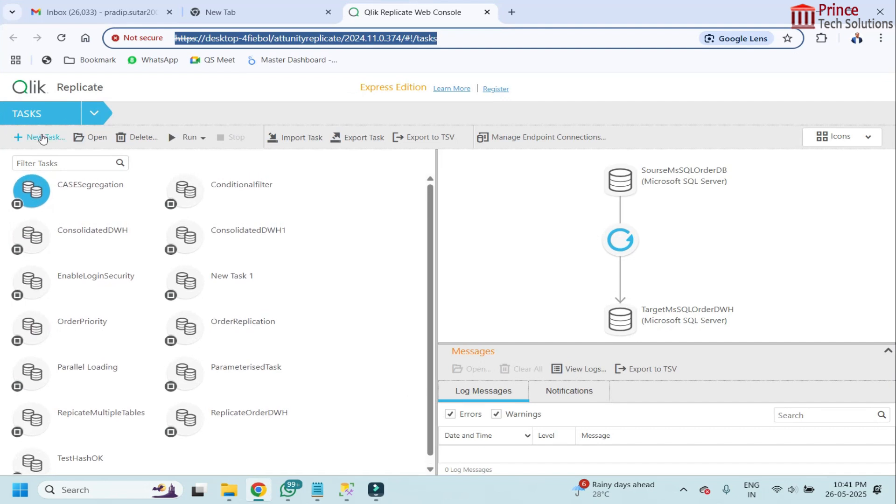
left_click(41, 137)
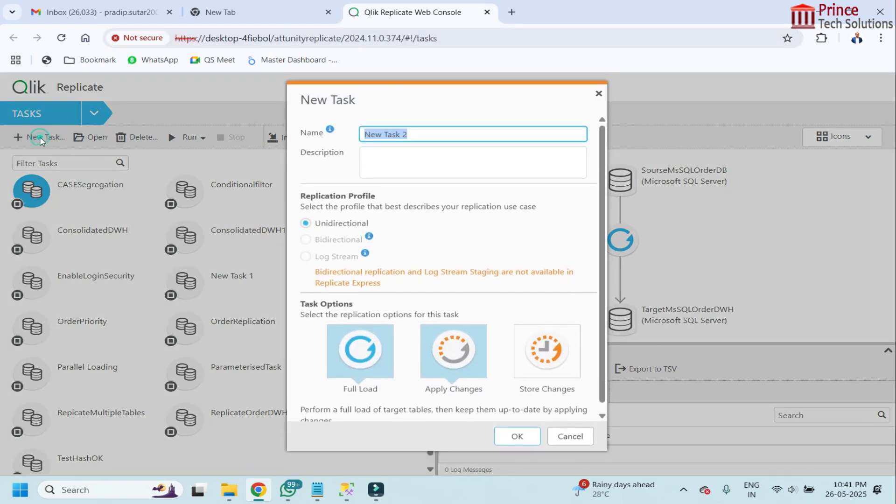
left_click(481, 365)
left_click(455, 164)
left_click(457, 140)
triple_click(459, 140)
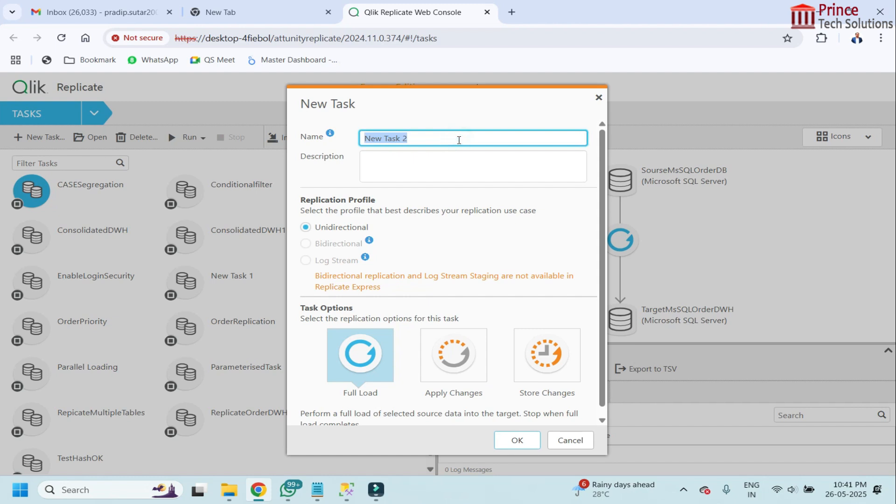
type("Segre")
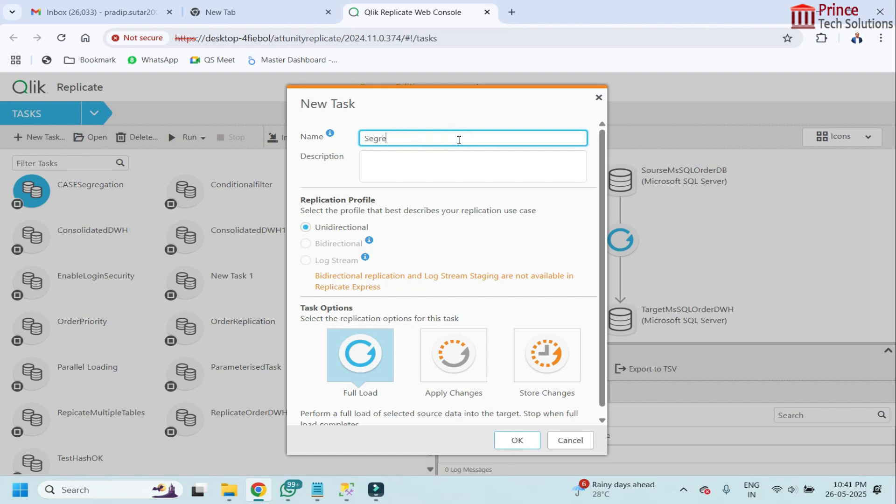
type("gatedData")
left_click(408, 139)
key("BackSpace")
left_click(512, 441)
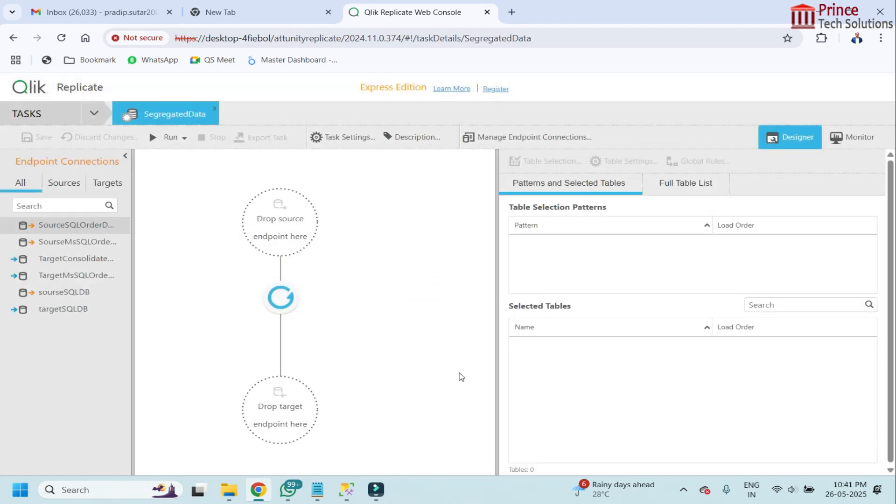
Switch to SQL Server Management Studio and list the top 1000 rows of dbo.OrderDetails in the OrderDB database.
left_click(342, 495)
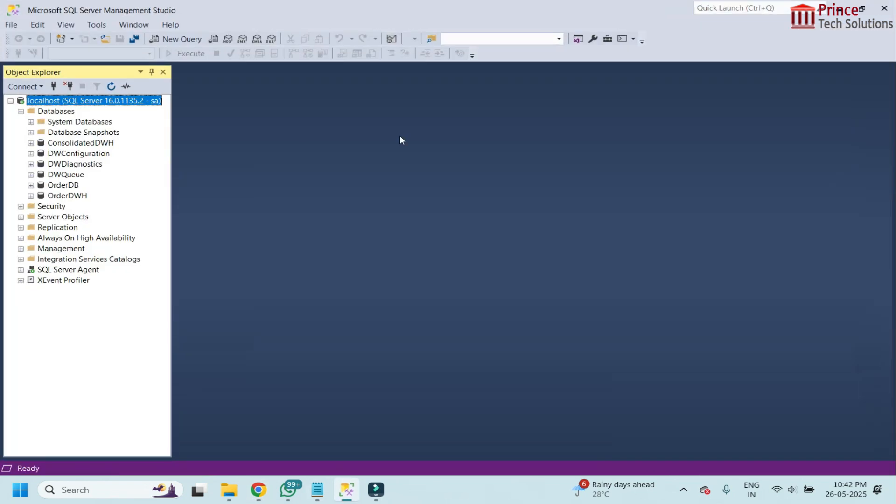
left_click(31, 185)
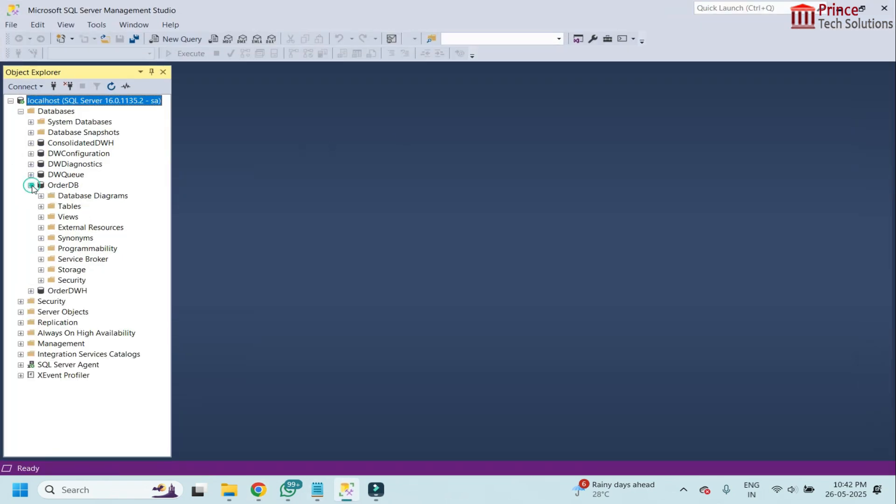
left_click(41, 206)
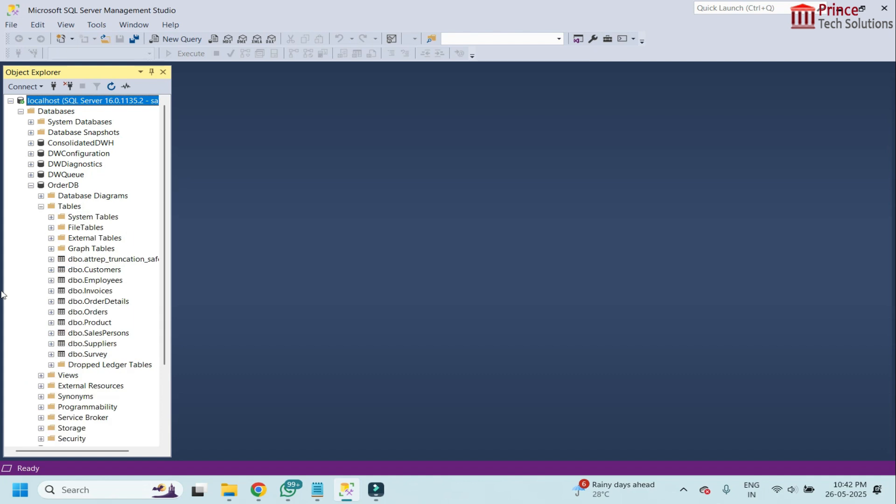
right_click(90, 302)
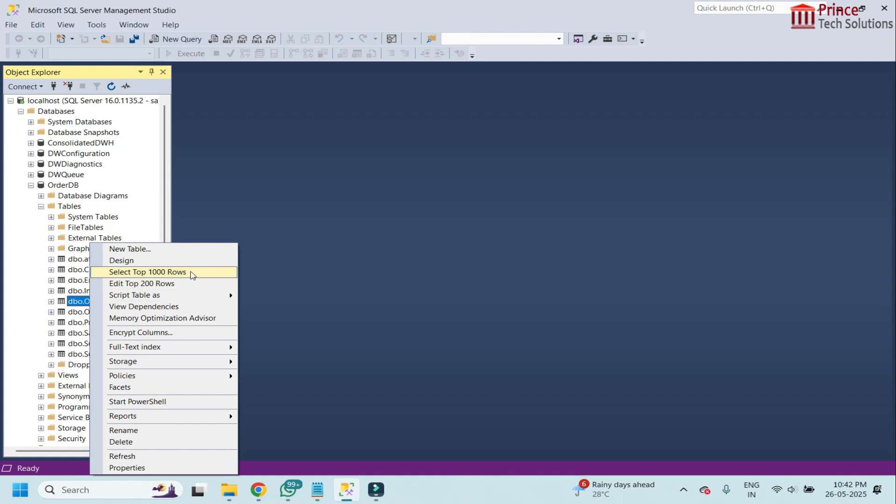
left_click(190, 271)
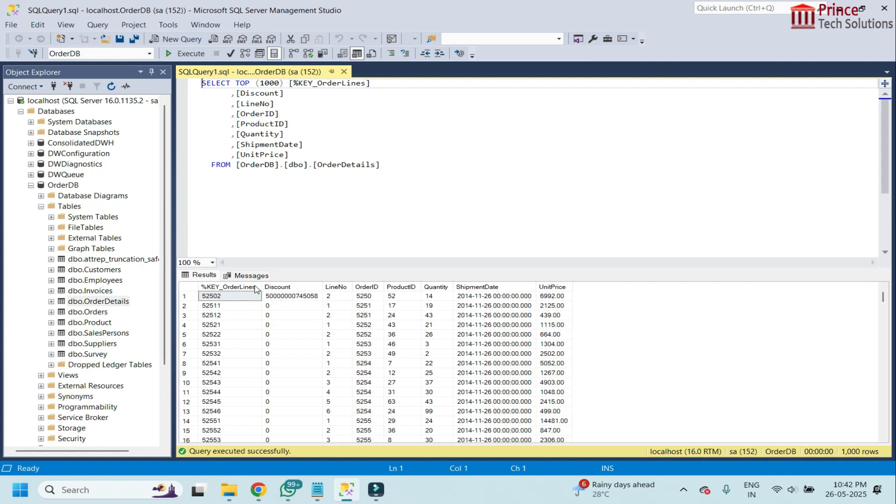
Examine the OrderID, Quantity and UnitPrice columns of the OrderDetails results, comparing small and large Quantity values between rows.
left_click(367, 287)
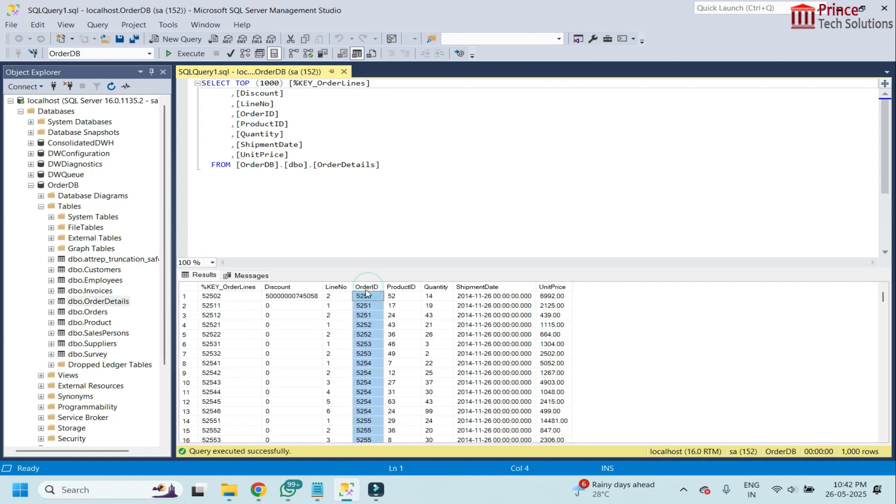
left_click(434, 288)
left_click(559, 288)
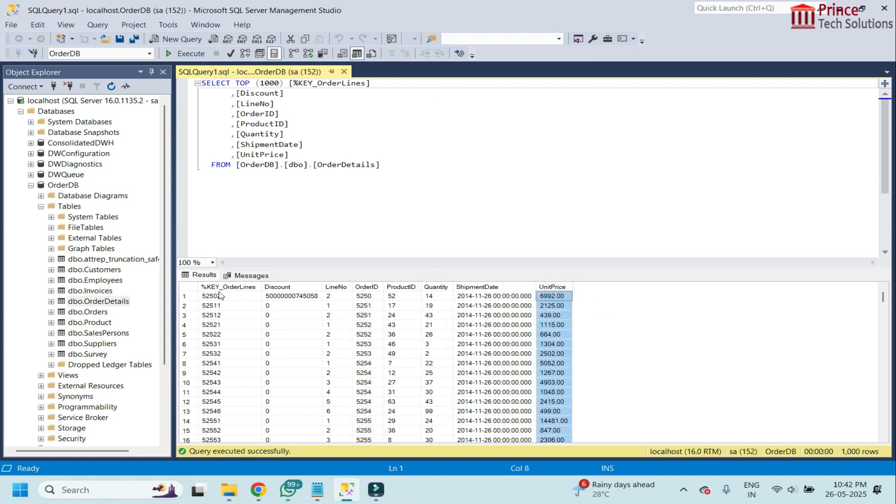
left_click(446, 210)
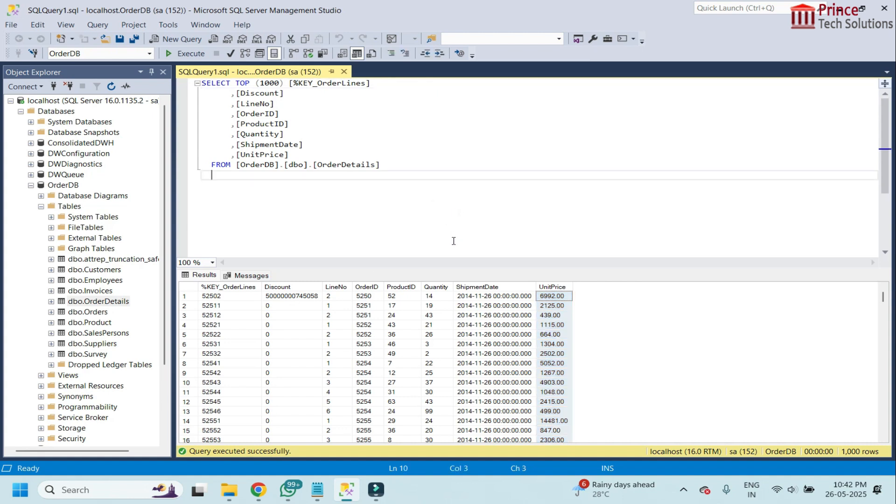
left_click(634, 230)
left_click(430, 363)
left_click(433, 392)
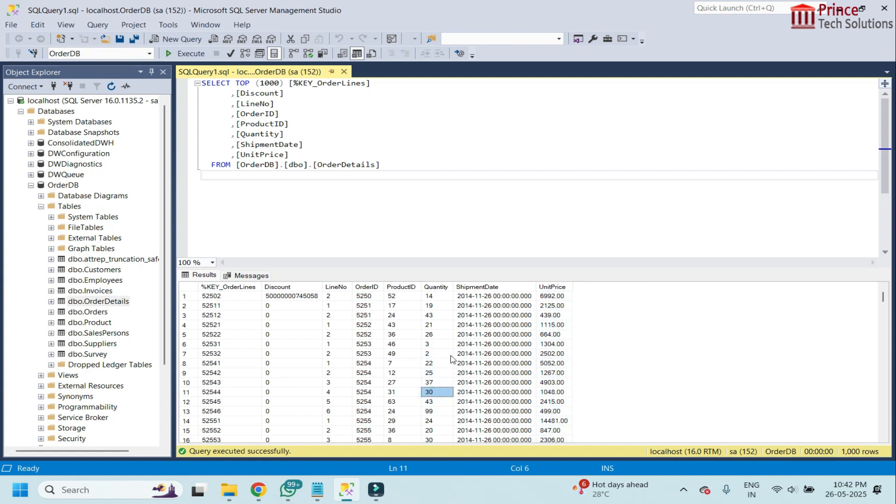
left_click(444, 355)
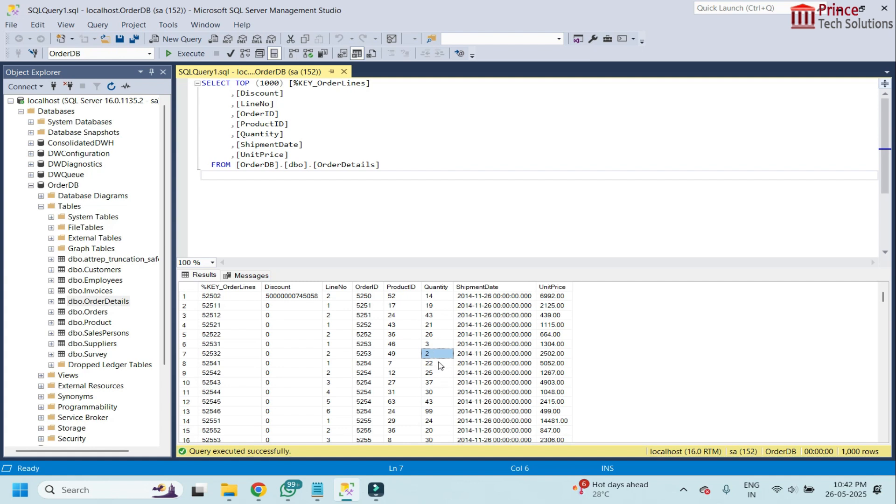
left_click(439, 345)
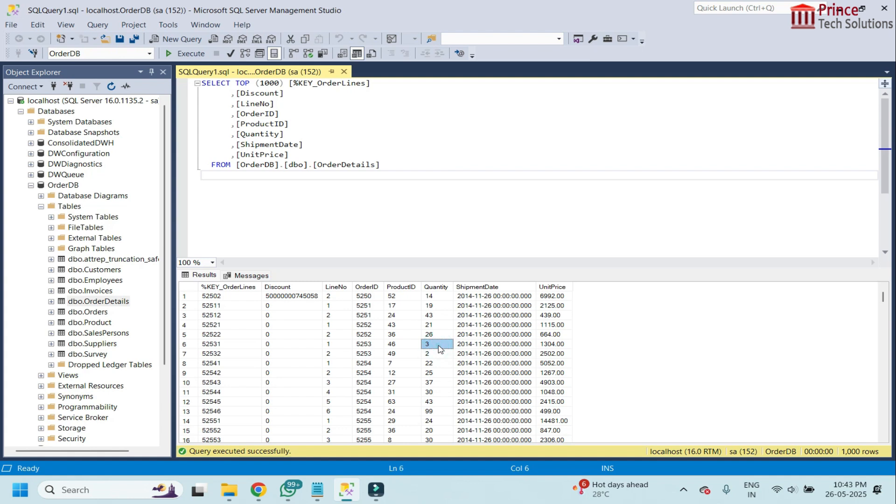
left_click(444, 355)
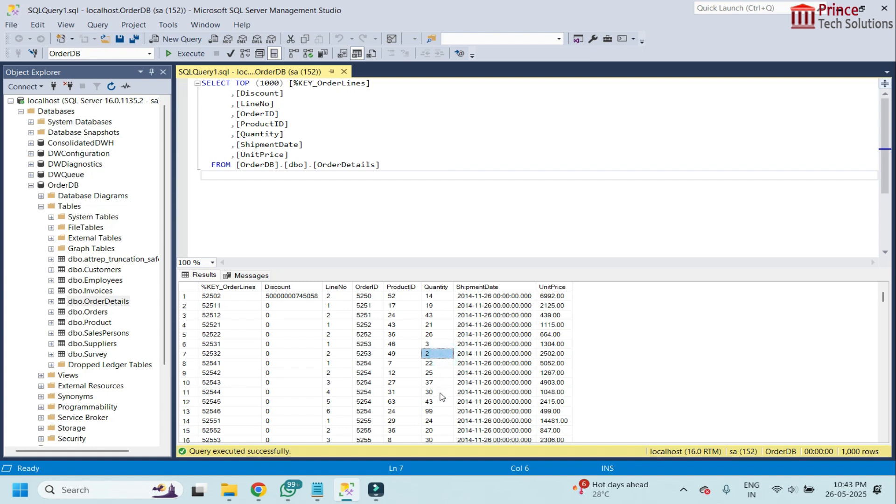
left_click(438, 365)
left_click(524, 242)
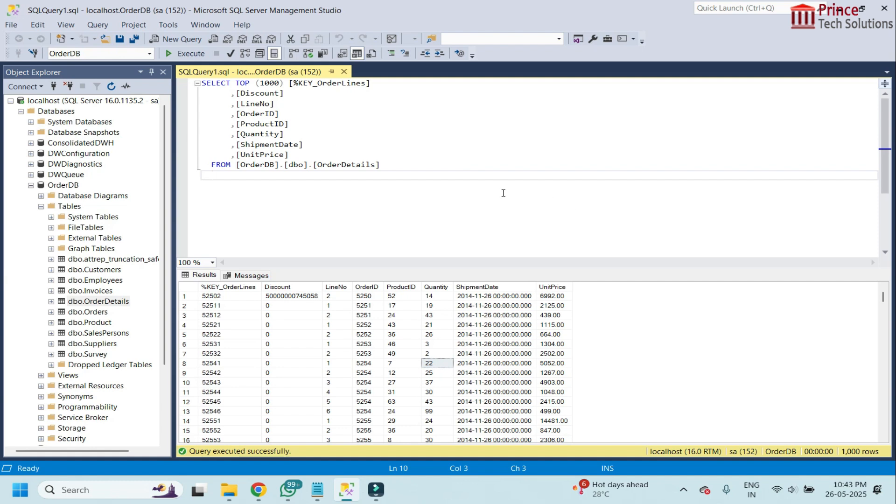
left_click(429, 382)
left_click(437, 402)
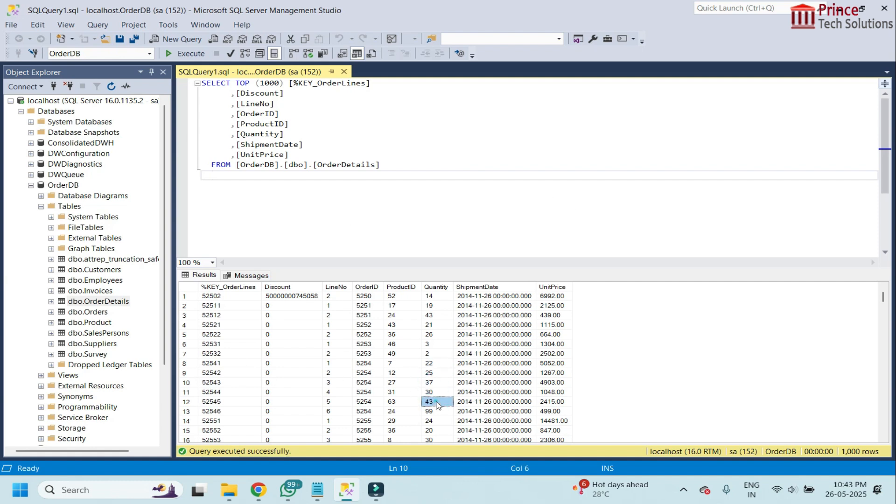
left_click(435, 346)
left_click(434, 354)
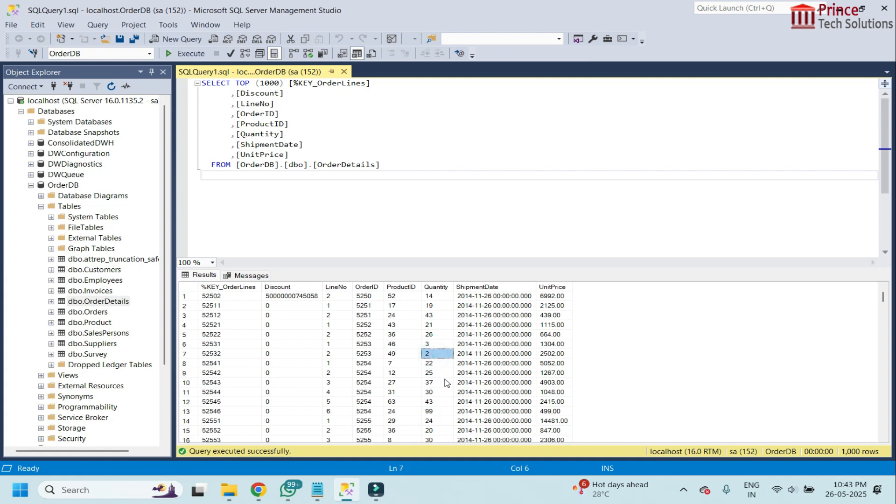
left_click(508, 199)
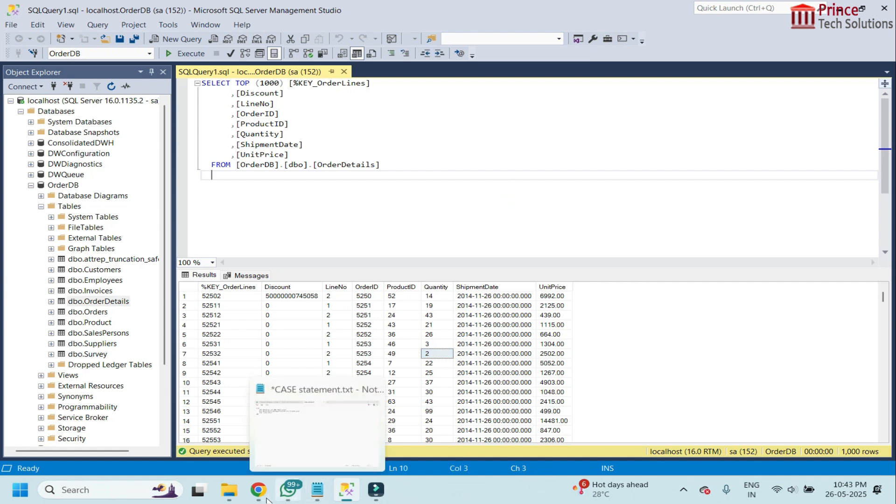
Back in Qlik Replicate, assign SourseMsSQLOrderDB as the task's source endpoint and TargetMsSQLOrderDWH as its target endpoint.
left_click(256, 489)
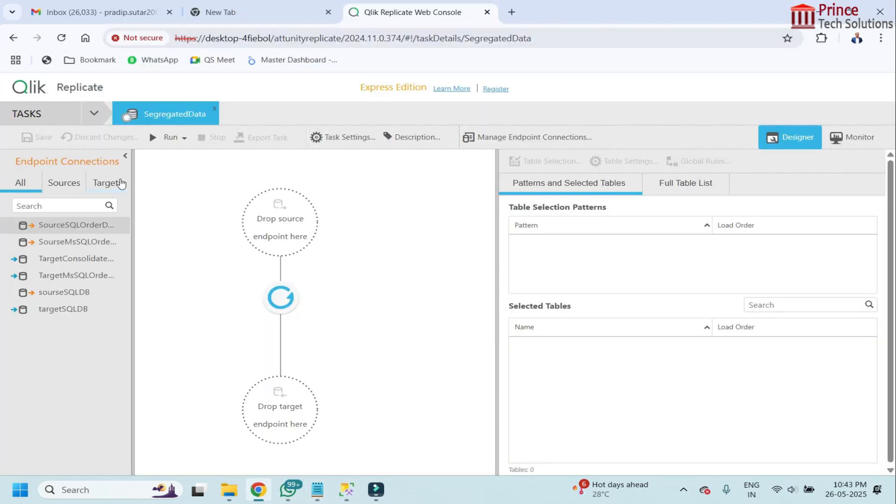
left_click_drag(132, 162, 172, 232)
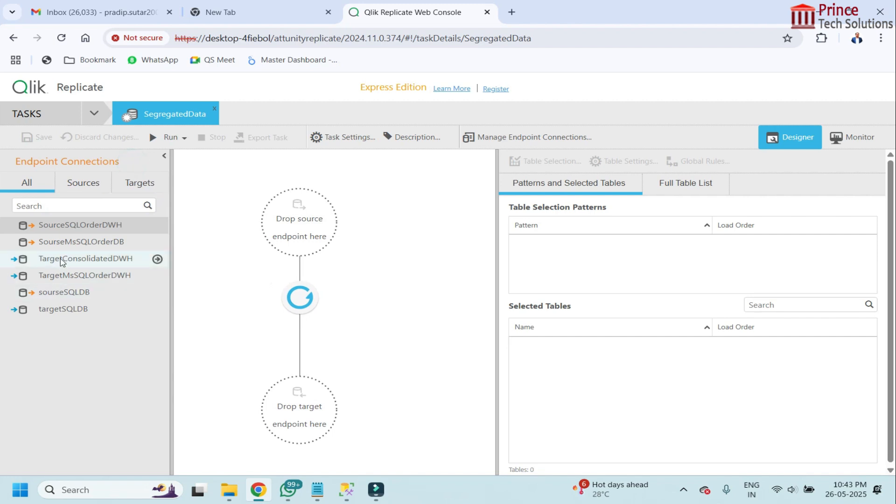
left_click_drag(80, 244, 291, 223)
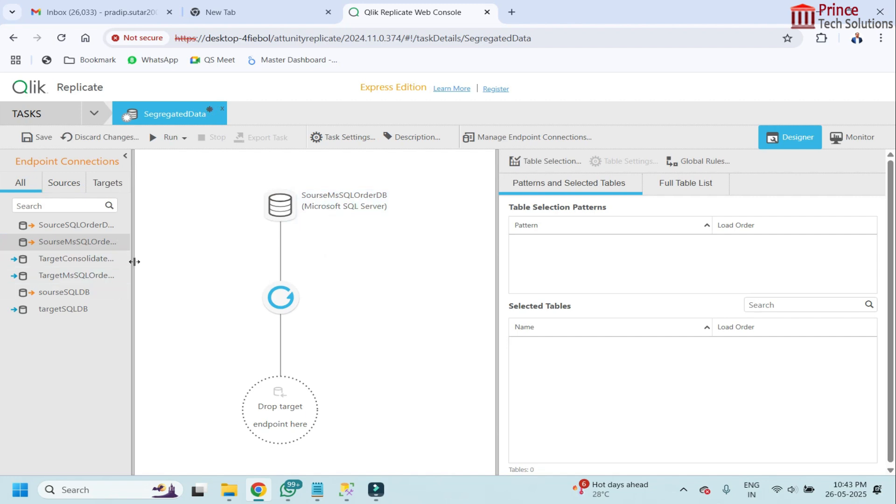
left_click_drag(133, 264, 155, 261)
left_click_drag(83, 280, 299, 416)
mouse_move(318, 403)
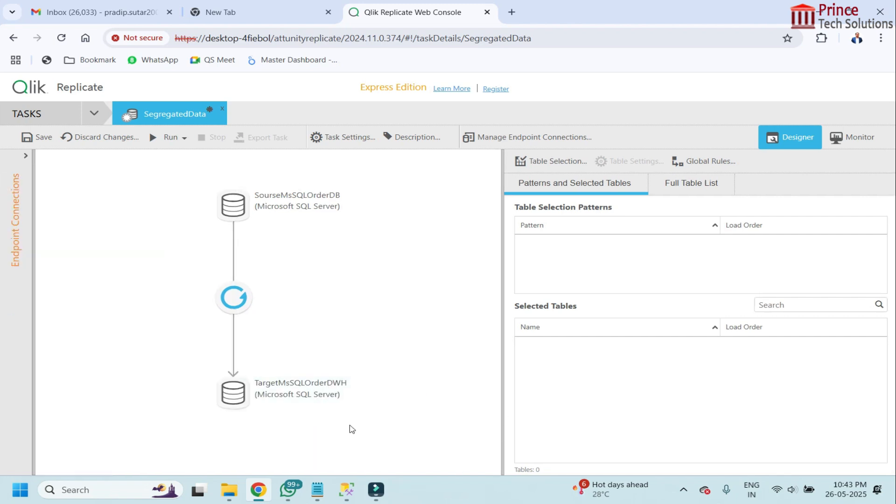
mouse_move(275, 392)
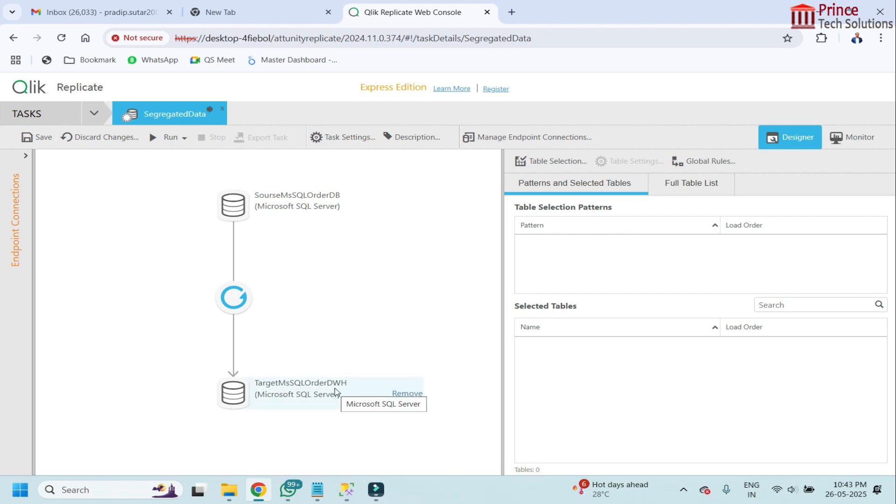
Search the source tables and add dbo.OrderDetails to the task's selected tables.
left_click(558, 161)
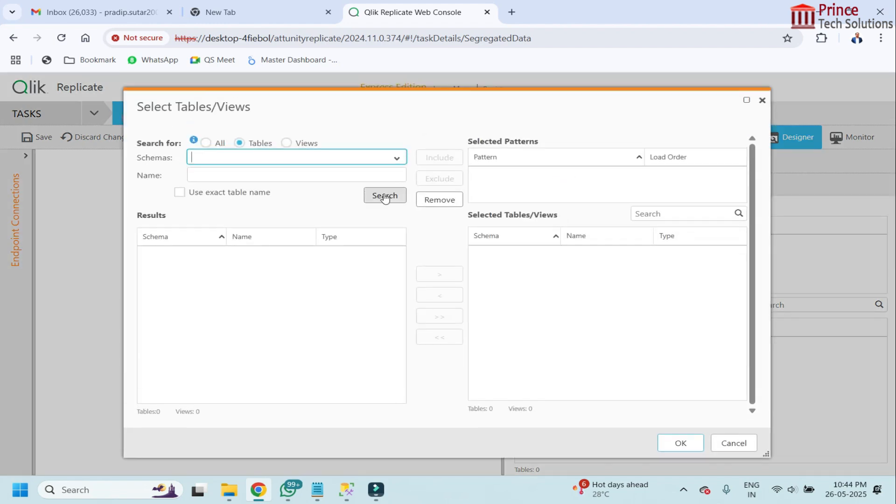
left_click(384, 195)
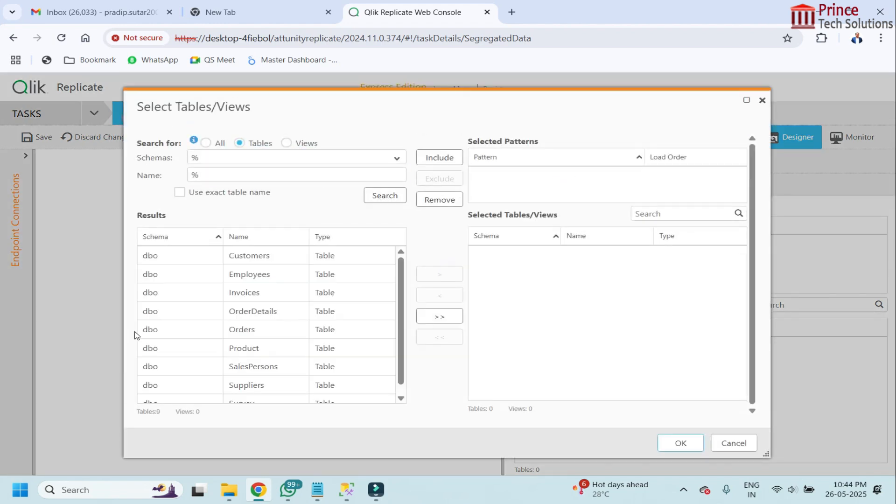
left_click(276, 312)
left_click(457, 275)
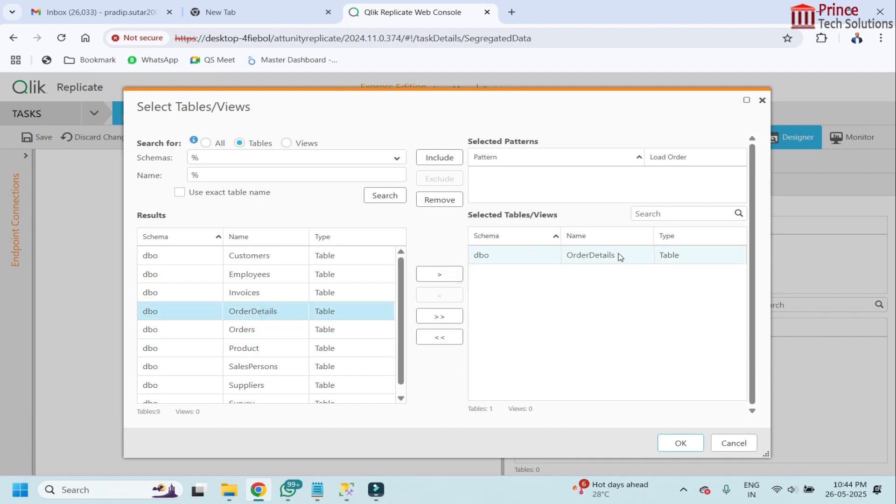
left_click(681, 443)
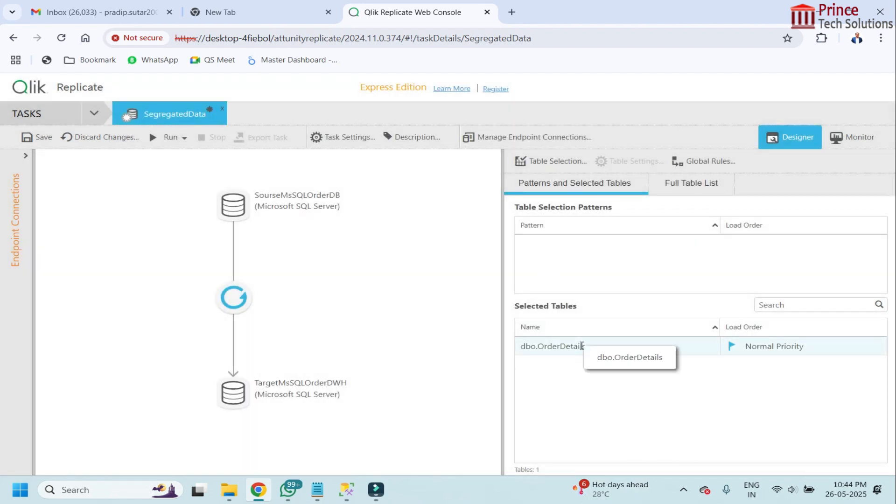
In the dbo.OrderDetails table settings, map the target table to schema dbo and name SegregatedOrderDtl.
double_click(582, 346)
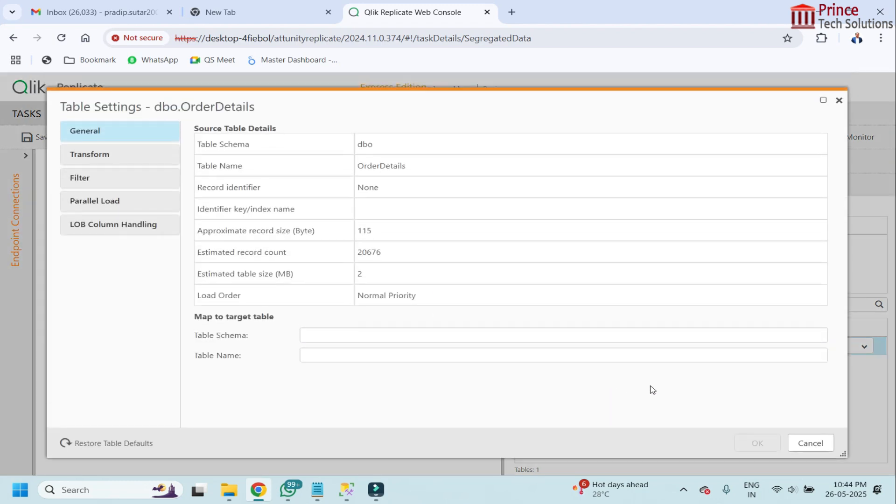
left_click(348, 330)
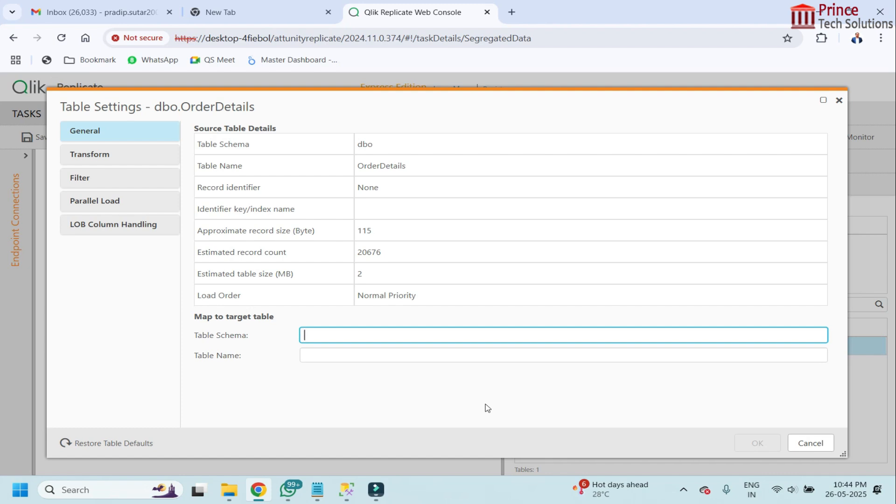
type("dbo")
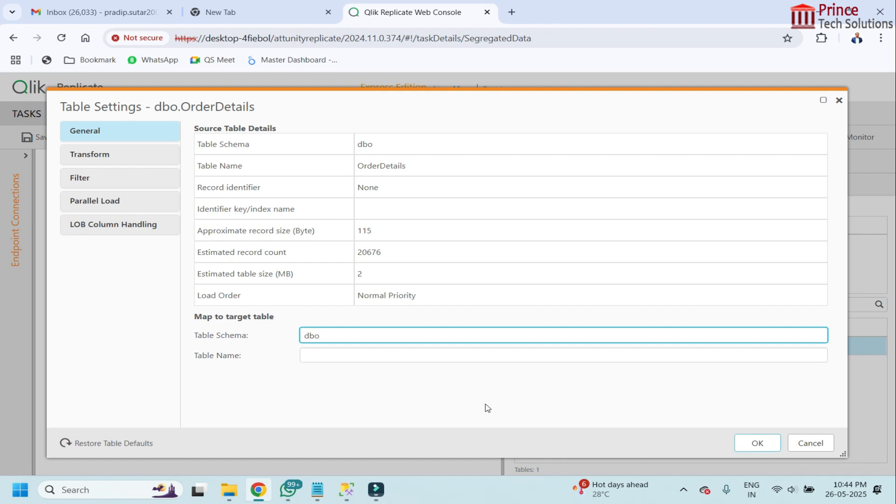
left_click(479, 353)
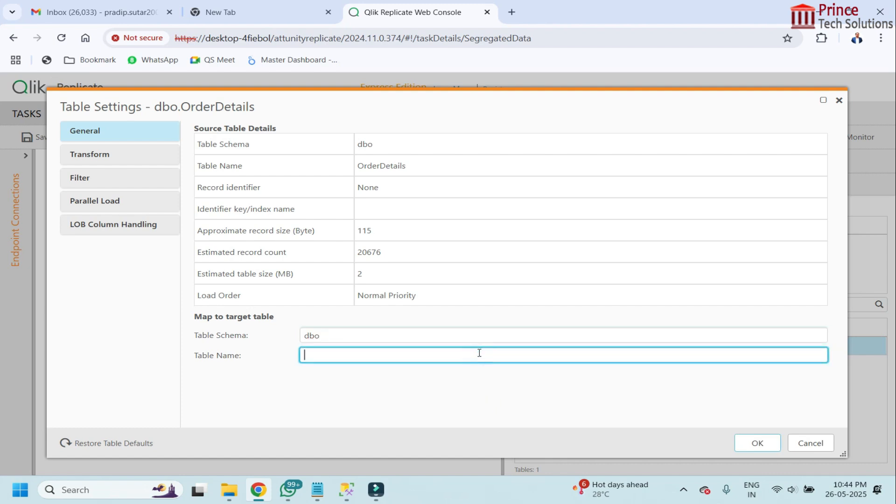
type("SegregatedOrderDtl")
key("ctrl+a")
left_click(466, 382)
left_click(397, 386)
left_click(400, 356)
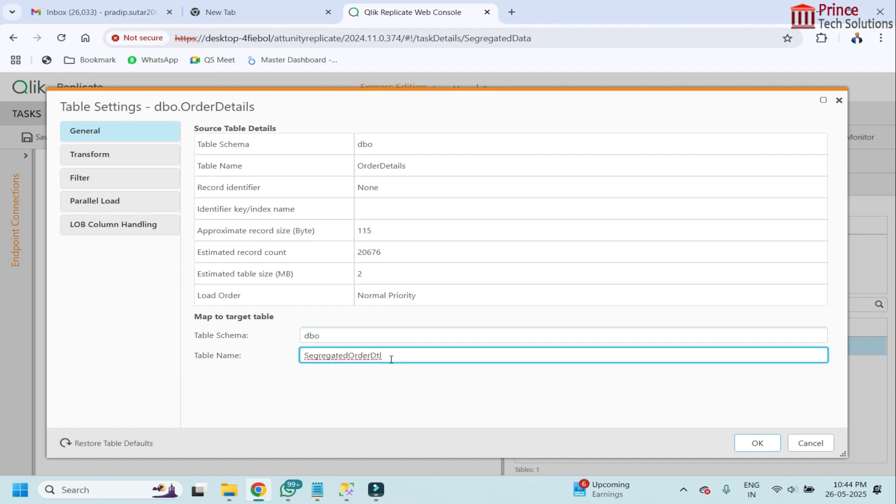
In the dbo.OrderDetails transform settings, add a new output column named OrderSize.
left_click(94, 158)
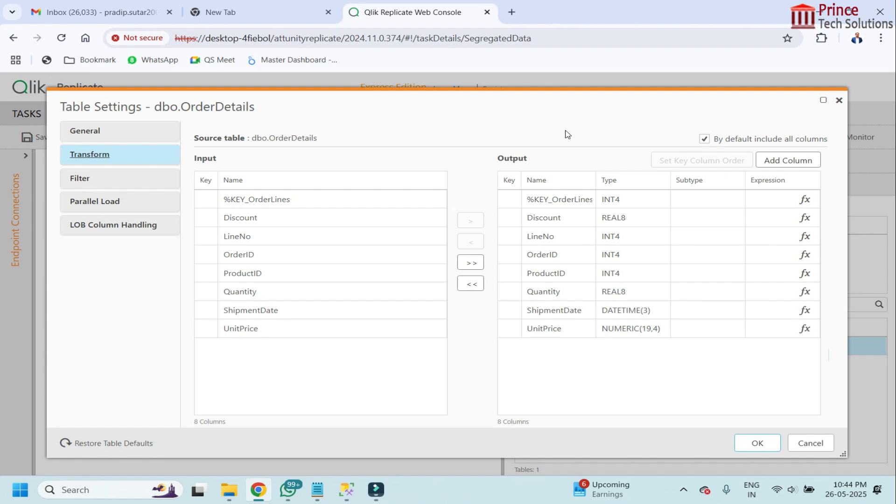
left_click(795, 162)
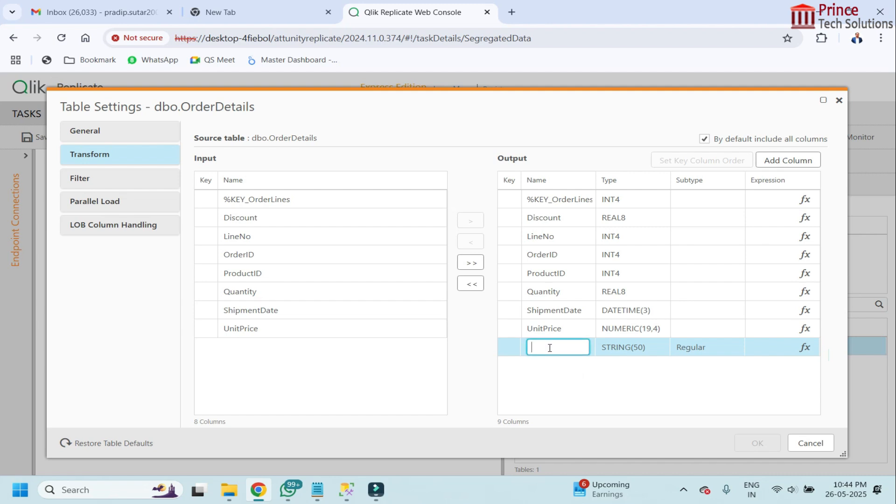
type("OrderSize")
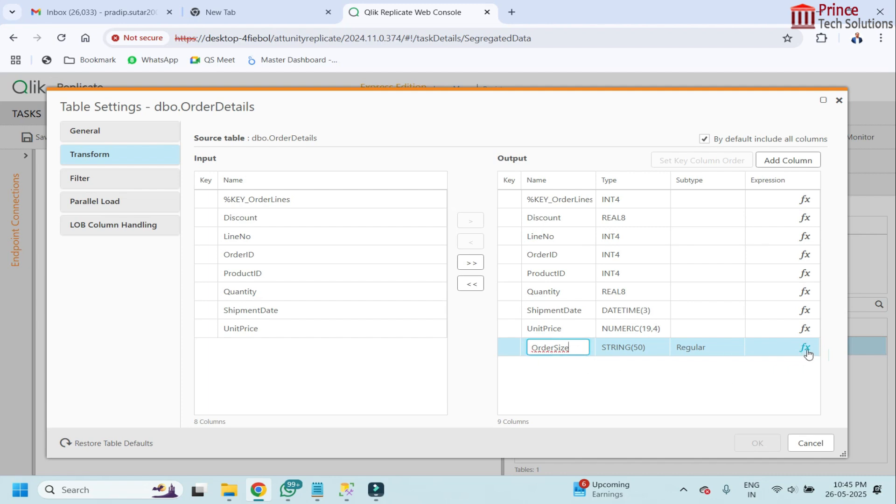
left_click(690, 383)
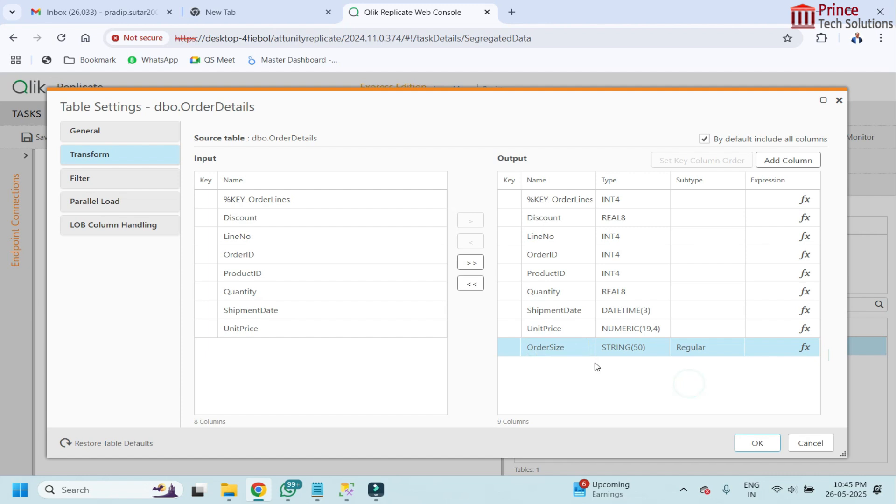
Open the OrderSize column's expression and begin it with CASE, followed by an indented WHEN on the second line.
left_click(805, 348)
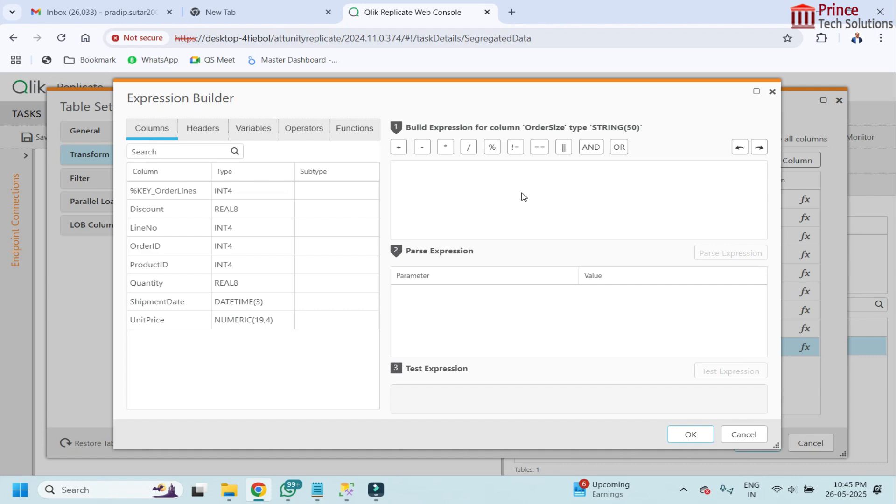
left_click(151, 285)
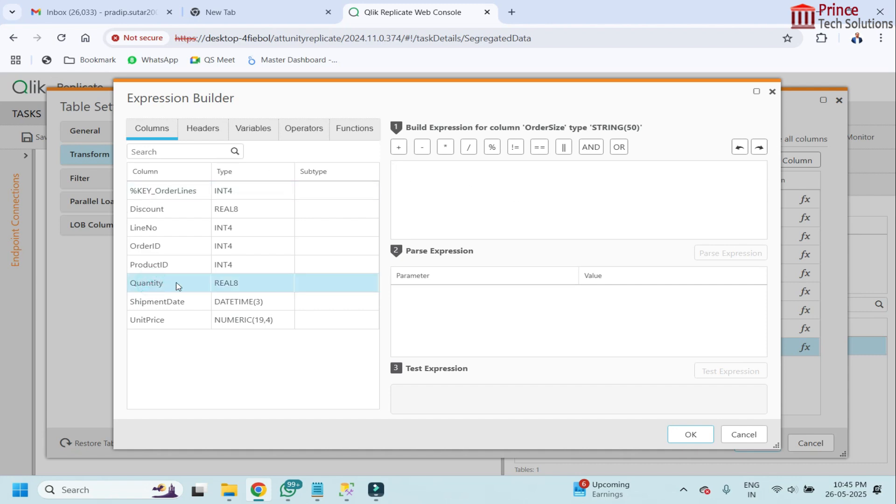
left_click(465, 191)
type("CASE")
key("Return")
type("when")
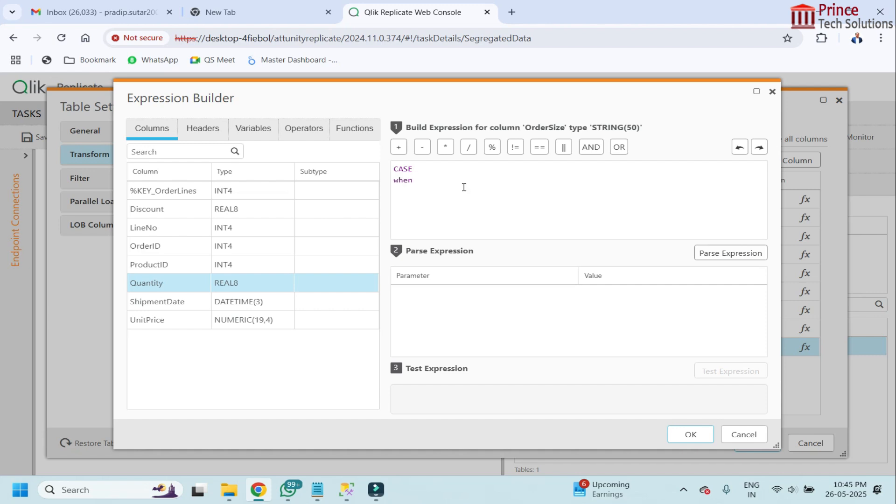
key("Left")
key("Left")
key("Left")
key("Tab")
key("shift+Right")
key("shift+Right")
key("shift+Right")
type("WHEN")
Complete the first WHEN clause as $Quantity<=50 THEN "Small Order", inserting Quantity from the source columns.
left_click(283, 283)
type("<=")
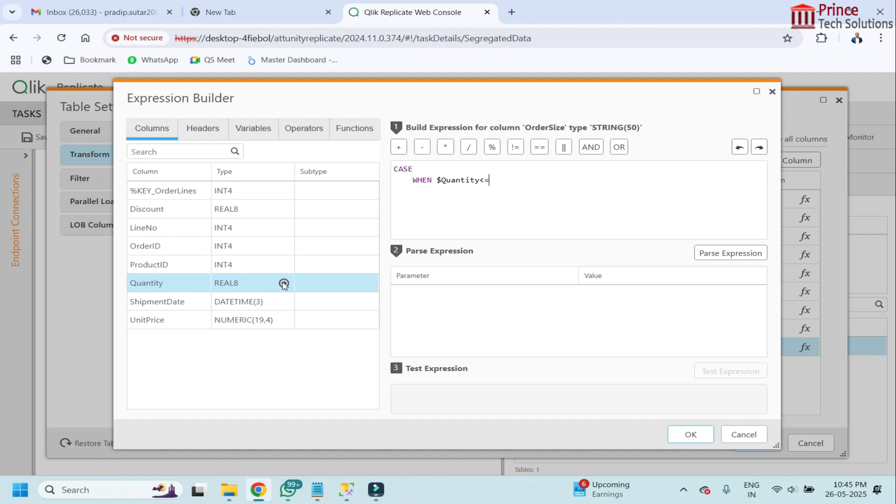
type("50")
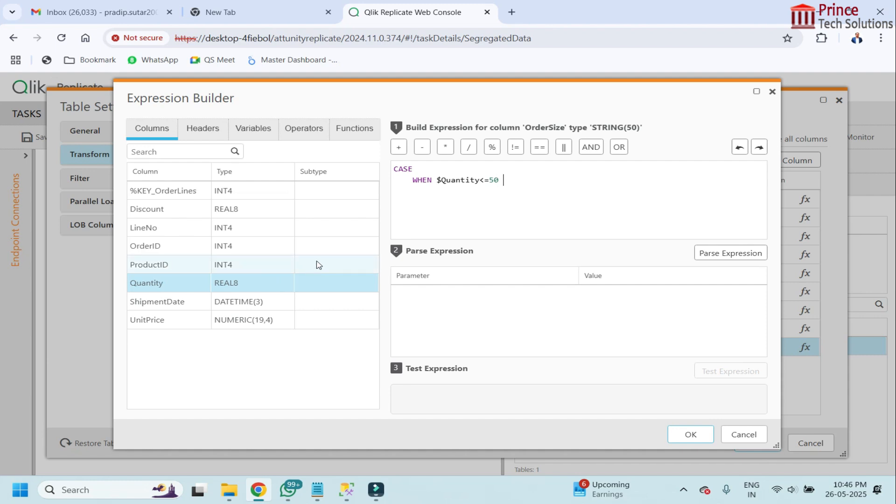
type(" THEN")
type(" \"\"")
type("sMALL")
key("BackSpace")
key("BackSpace")
key("BackSpace")
key("BackSpace")
key("BackSpace")
key("BackSpace")
type("Small Order")
Add a second WHEN line that reuses the copied Quantity condition, changed to $Quantity>50.
key("Return")
type("WHEN")
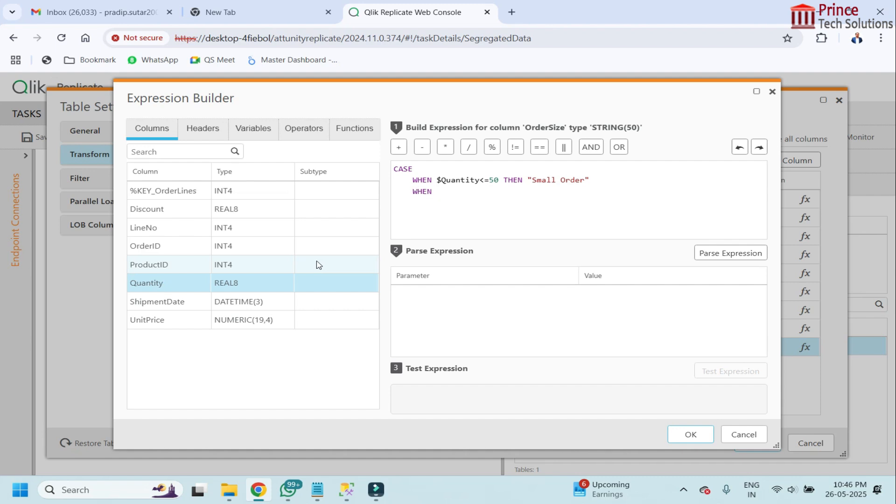
left_click_drag(436, 180, 499, 181)
key("ctrl+c")
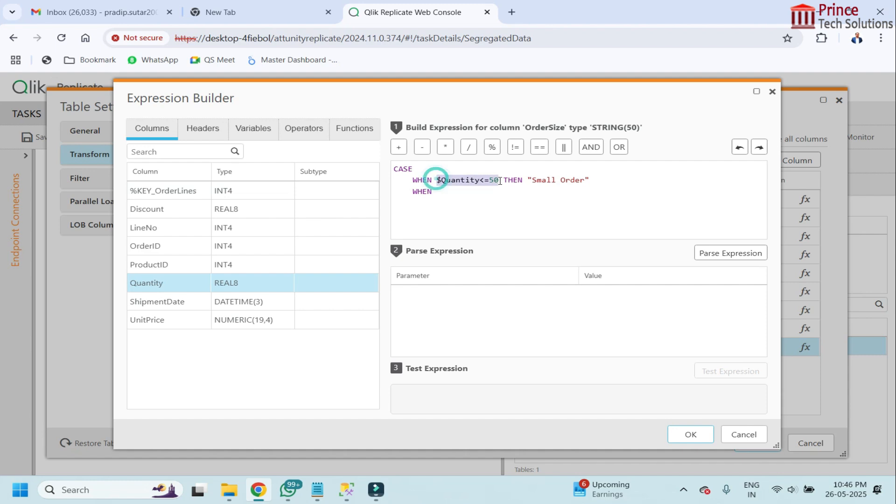
left_click(472, 194)
key("ctrl+v")
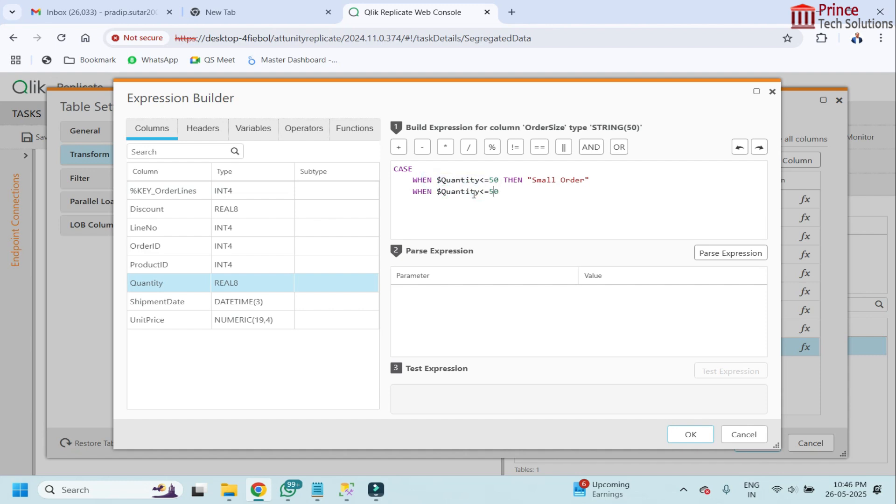
key("shift+Left")
key("shift+Left")
type(">")
Extend the second WHEN clause with AND $Quantity<=80 THEN "Medium Order".
left_click(591, 149)
key("ctrl+v")
key("shift+Left")
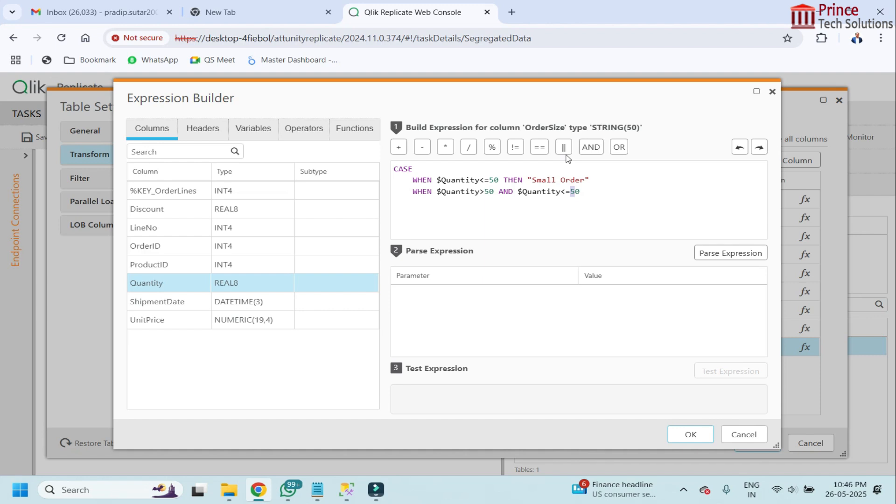
type("80")
key("BackSpace")
type("THEN \"Medium Order")
key("End")
Finish the CASE expression with an ELSE "Large Order" line and an unindented END.
key("Return")
type("ELSE ")
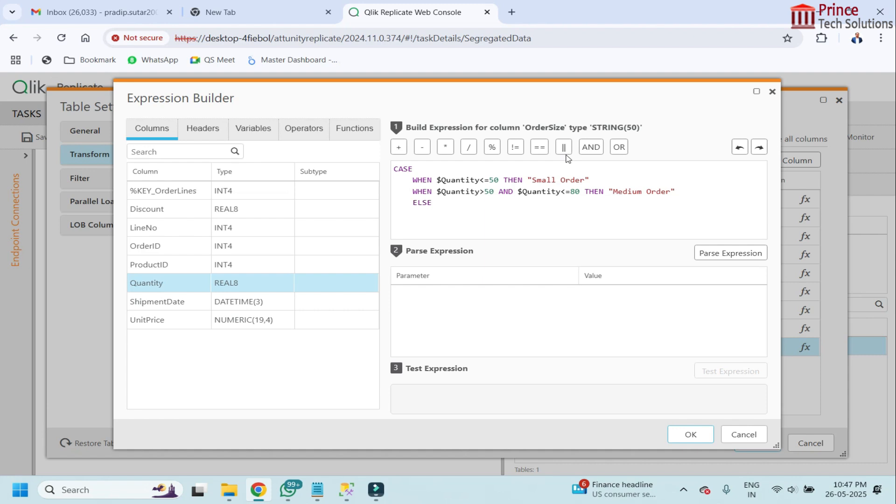
type("\"\"")
type("Large Or")
type("der")
key("Right")
key("Return")
key("BackSpace")
key("BackSpace")
type("END")
key("Up")
key("Up")
key("Up")
key("Down")
key("Down")
key("Down")
key("Down")
left_click(410, 169)
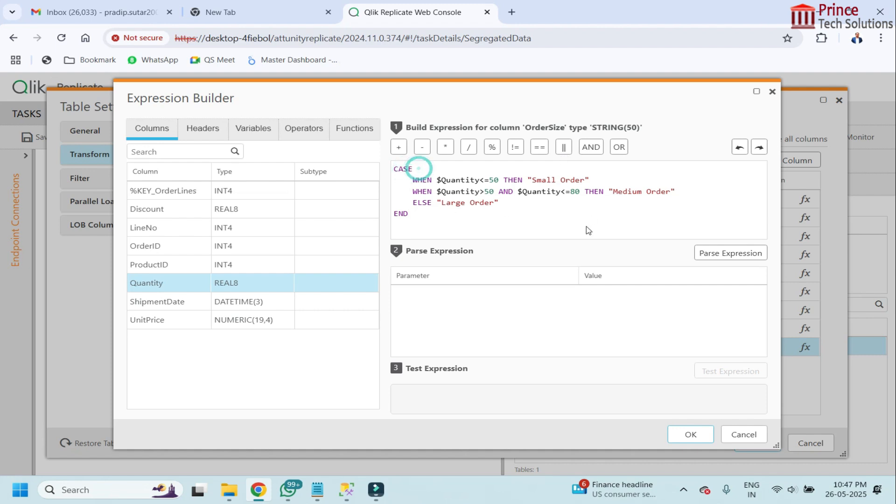
Set the Small Order limit to $Quantity<=10 and the Medium Order range to $Quantity>10 AND $Quantity<=50.
left_click(495, 180)
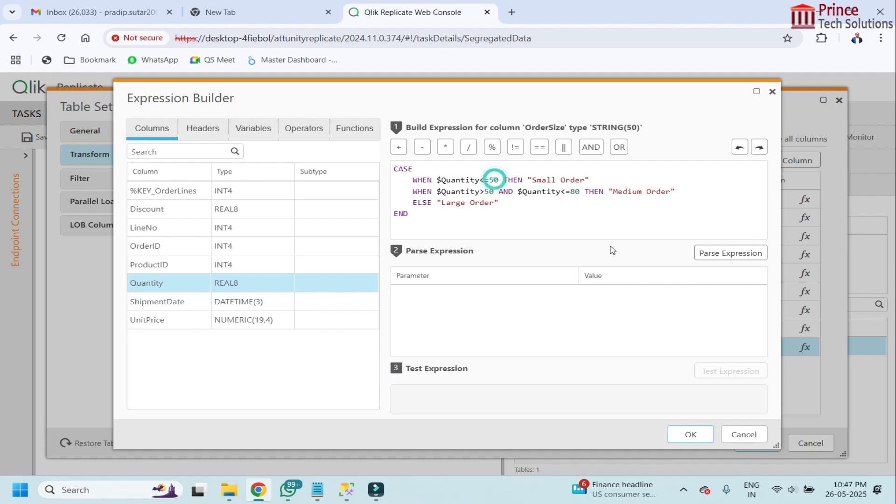
type("1")
left_click(486, 192)
key("shift+Right")
type("1")
key("Right")
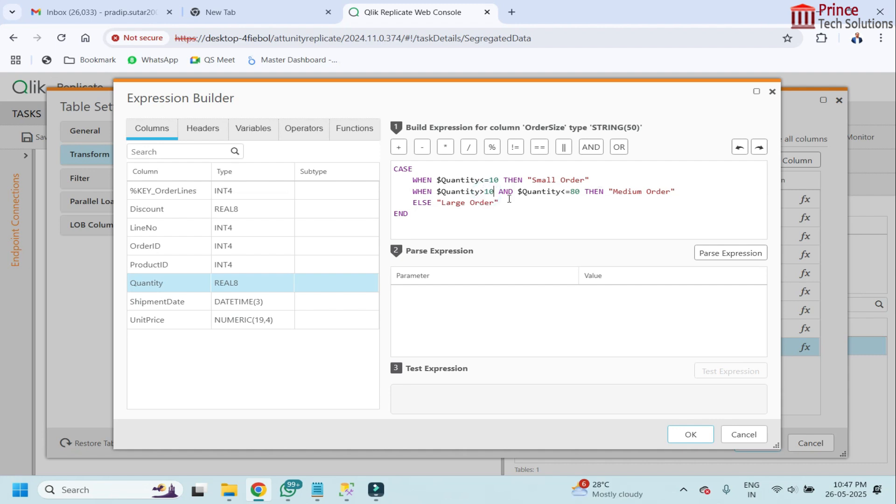
key("shift+Left")
type("5")
Duplicate the Medium Order WHEN clause onto a new line directly above ELSE.
left_click_drag(674, 191, 414, 192)
key("ctrl+c")
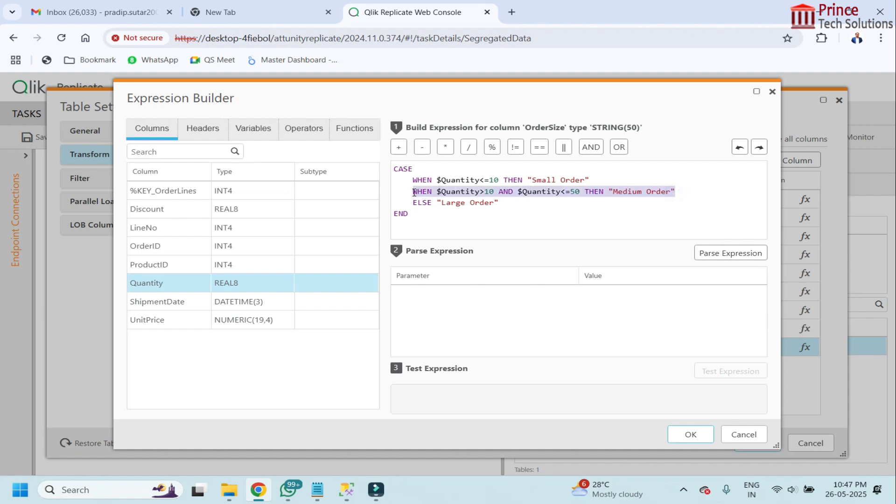
left_click(685, 193)
key("Return")
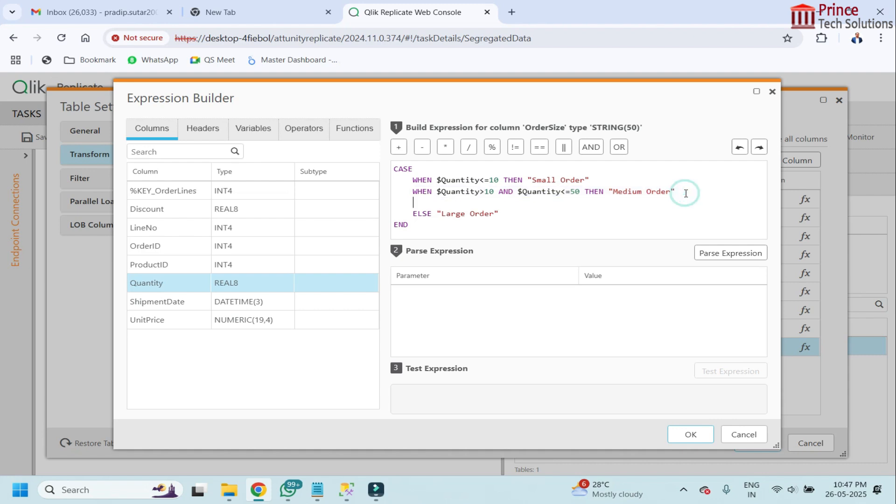
key("ctrl+v")
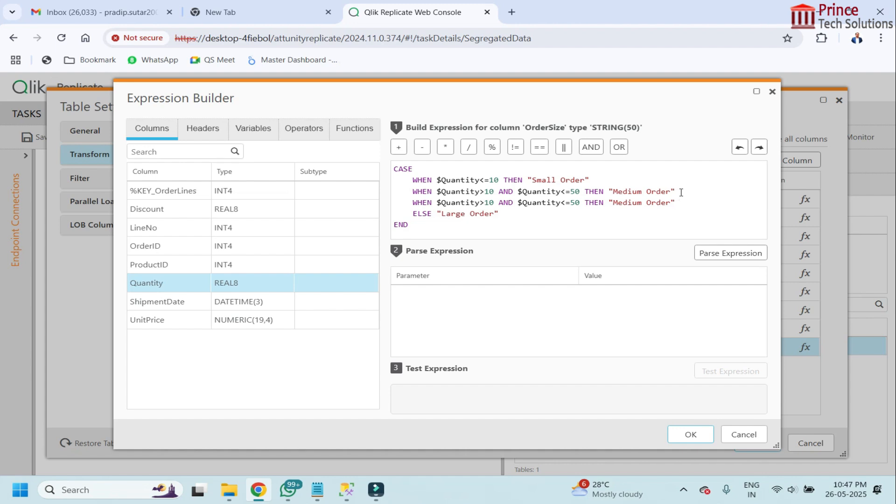
Change the duplicated clause to WHEN $Quantity>50 AND $Quantity<=100 THEN "Large Order".
left_click(494, 203)
type("50")
type("0")
key("shift+Right")
key("shift+Right")
key("shift+Right")
key("shift+Right")
key("shift+Right")
key("shift+Right")
type("Large")
Change the ELSE result of the expression to "Mega Order".
double_click(451, 214)
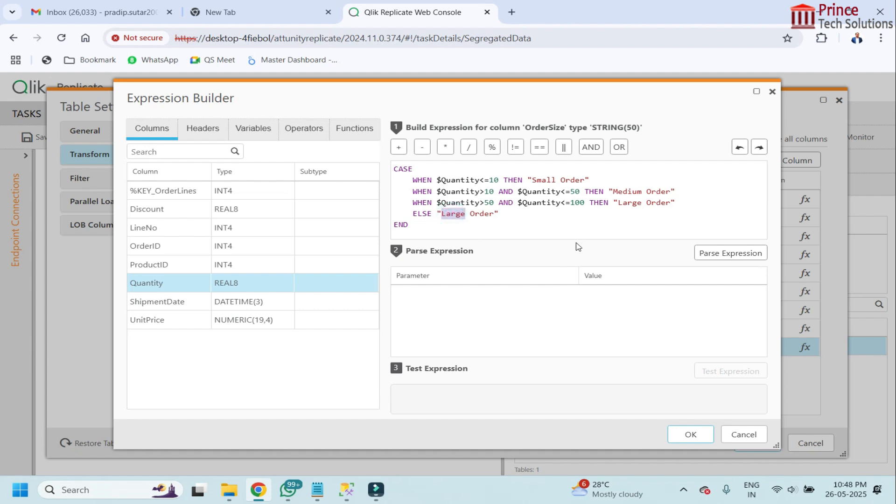
type("Mega")
left_click(543, 211)
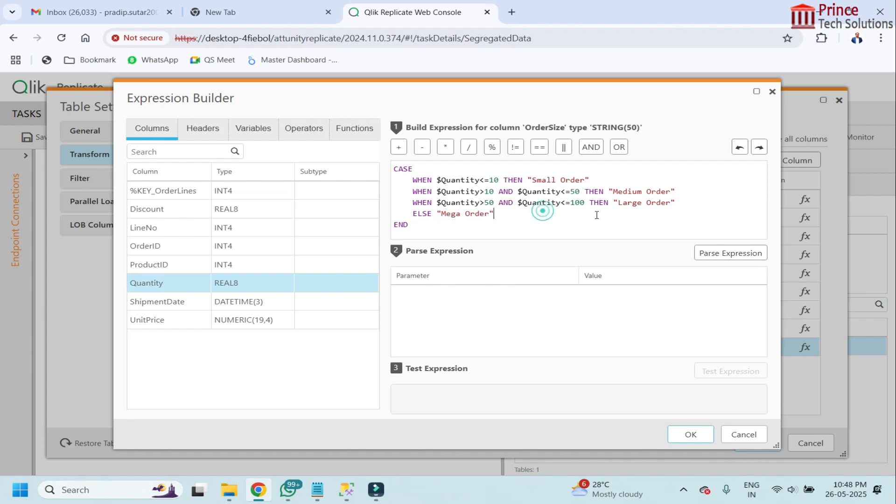
Review the Quantity thresholds and resulting labels in each WHEN clause and the ELSE line of the OrderSize expression.
left_click(420, 179)
left_click(508, 180)
left_click(625, 181)
left_click(471, 190)
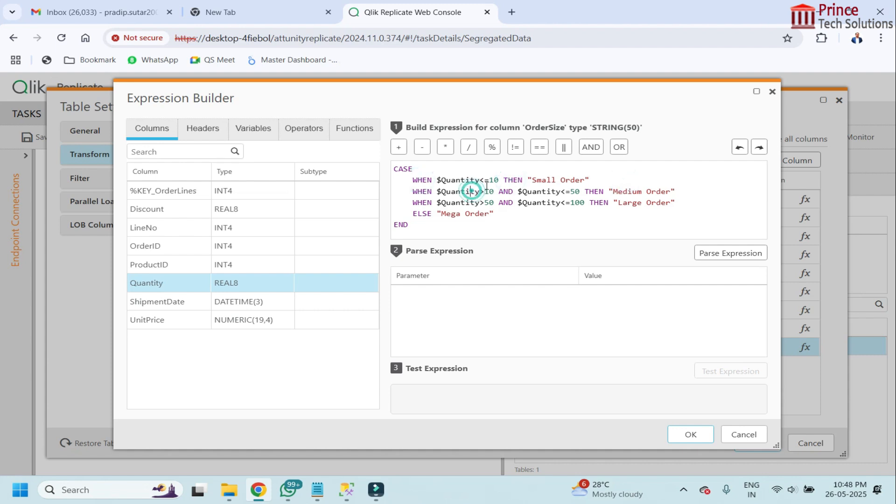
left_click(489, 180)
left_click(486, 192)
left_click(570, 192)
left_click(480, 202)
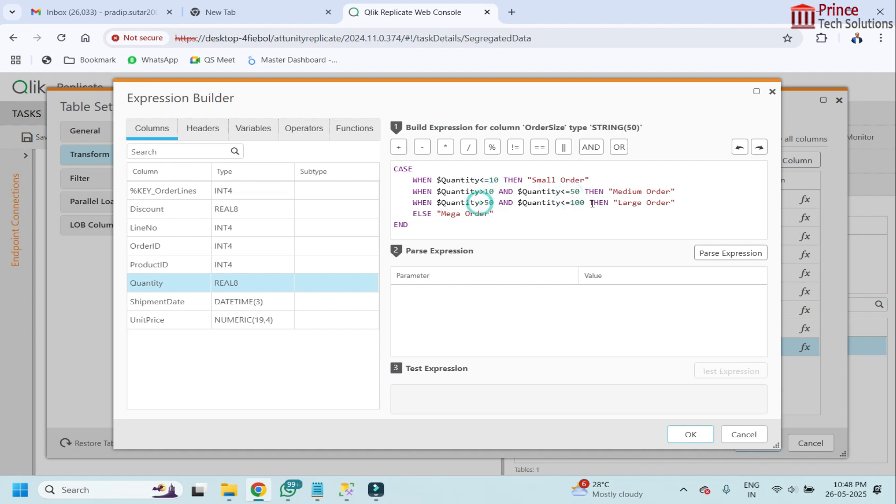
left_click(573, 202)
left_click(450, 213)
left_click(533, 214)
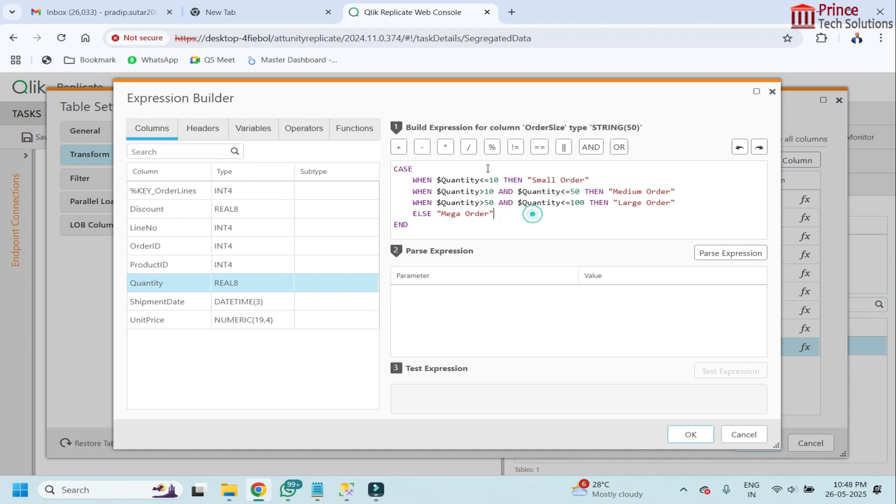
Parse the OrderSize expression and test it with sample Quantity values, including 6, comparing the output with the clauses.
left_click(730, 255)
left_click(626, 296)
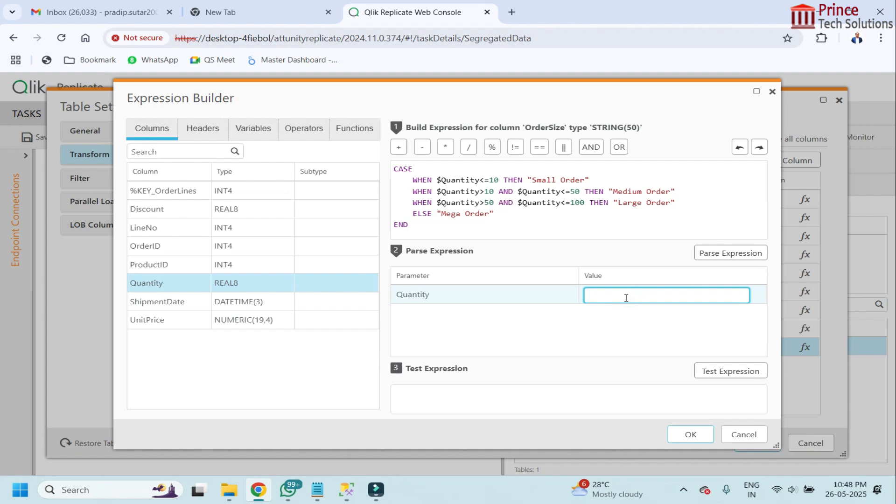
left_click(735, 372)
left_click(624, 296)
left_click(588, 386)
left_click(549, 346)
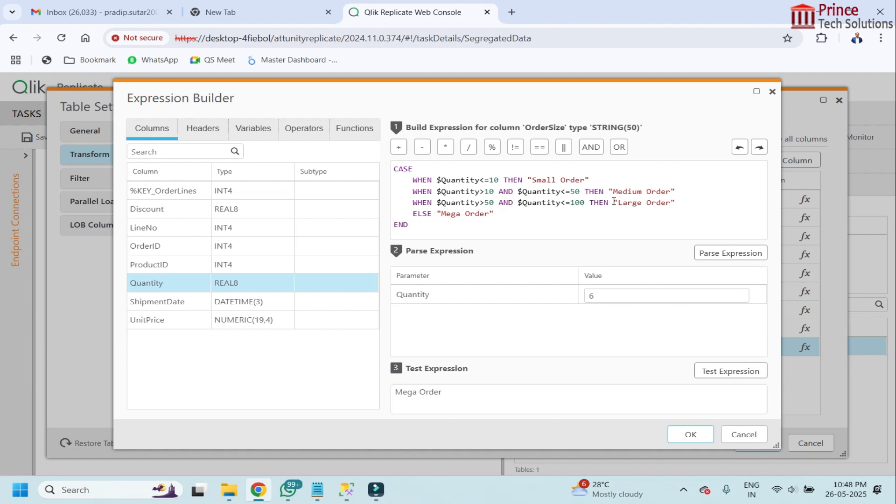
left_click(578, 215)
Accept the OrderSize expression and the dbo.OrderDetails table settings, and save the task.
left_click(688, 434)
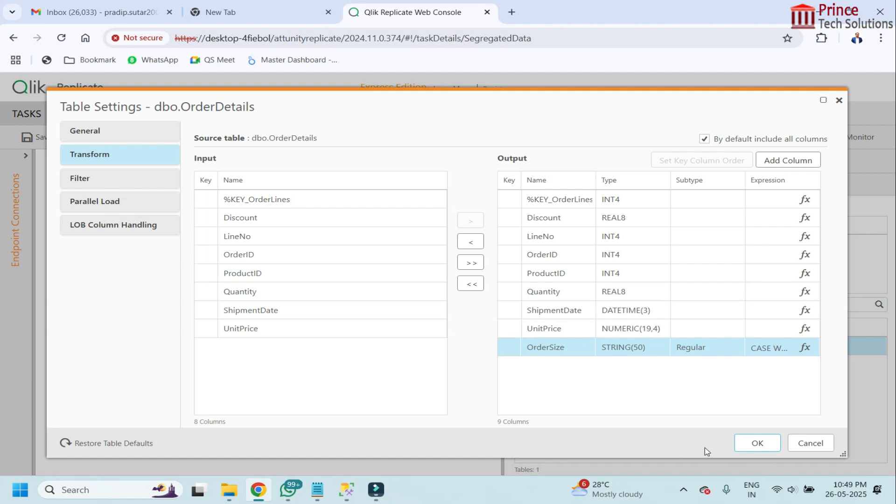
left_click(757, 445)
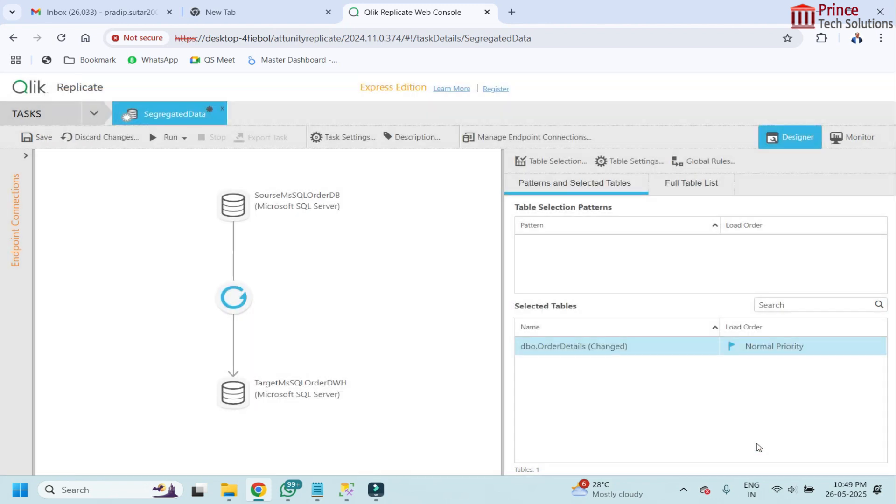
left_click(38, 140)
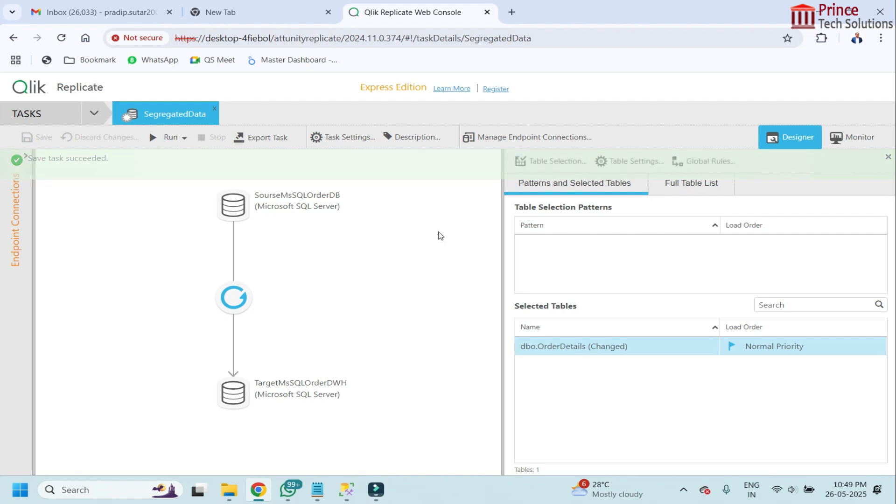
Run the task and list its completed tables in the full-load monitor.
left_click(154, 139)
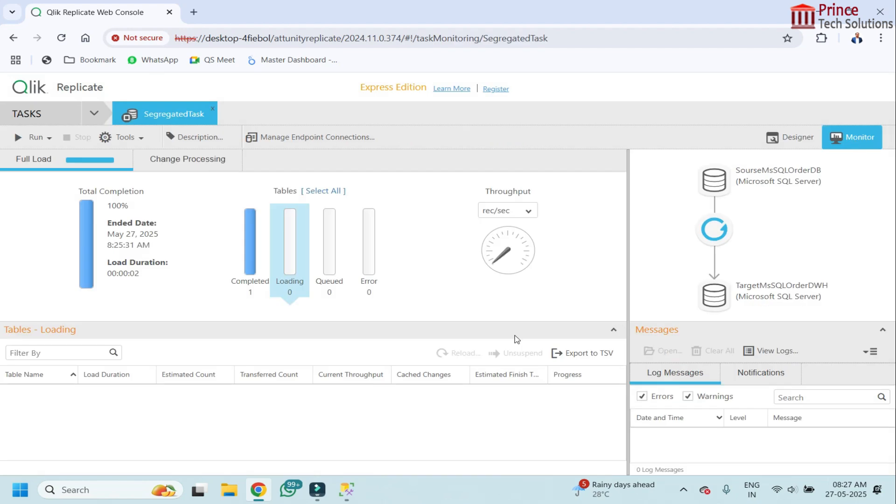
left_click(257, 256)
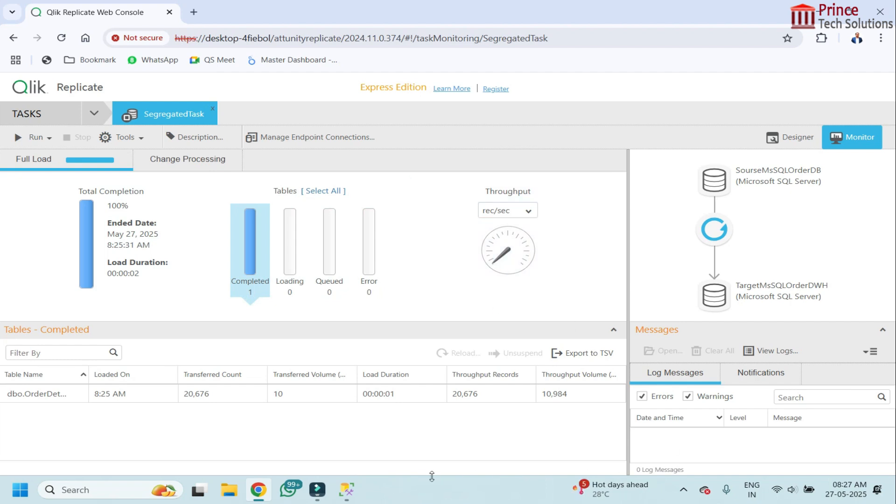
Switch to SQL Server Management Studio and expand the OrderDWH database to list its tables.
left_click(346, 429)
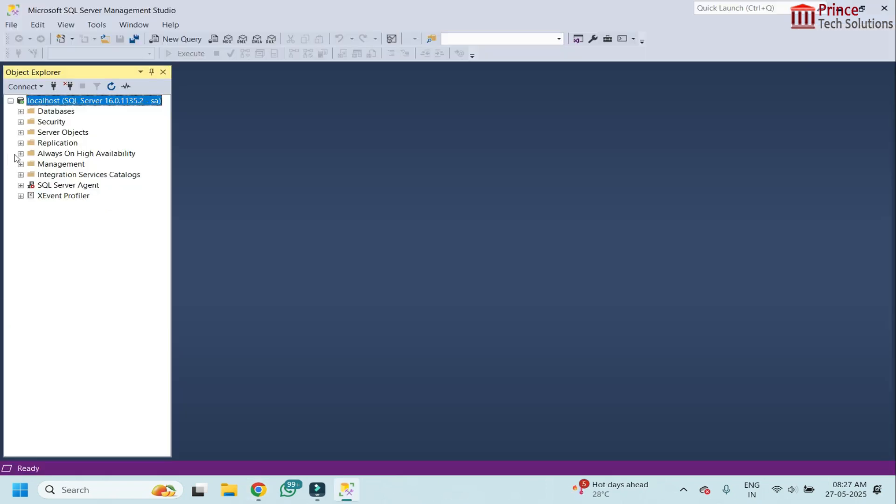
left_click(21, 111)
left_click(31, 196)
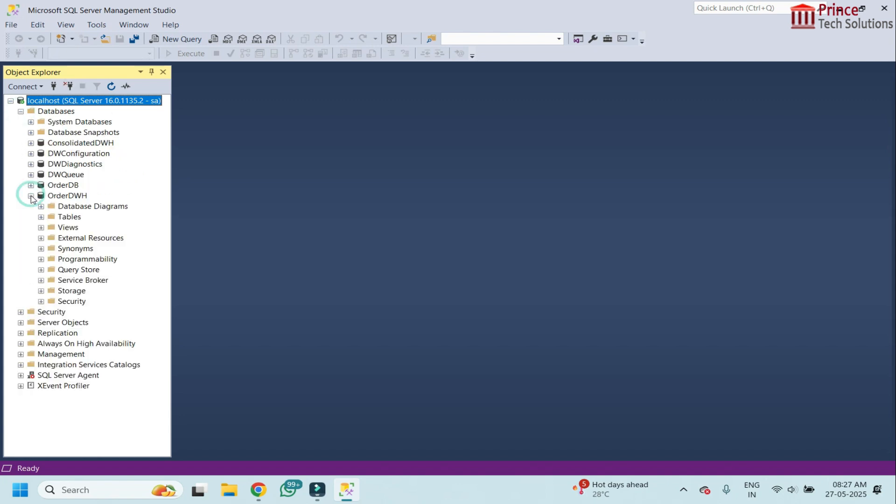
left_click(41, 217)
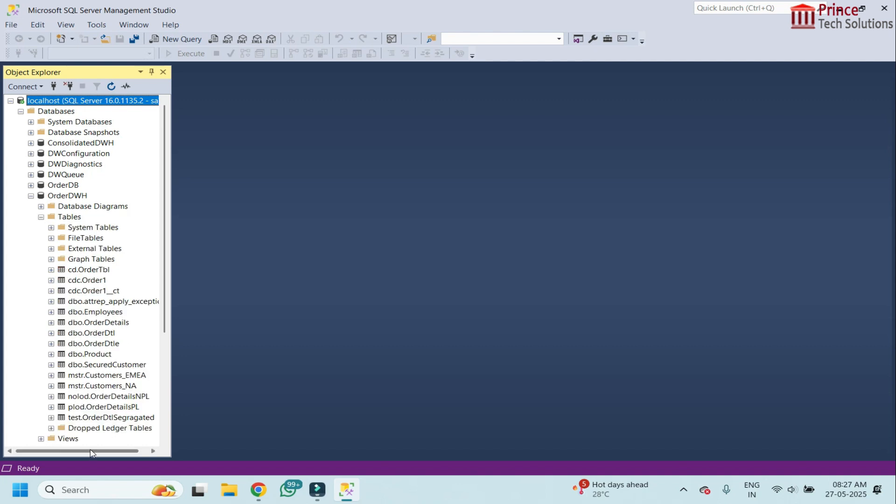
Query the top 1000 rows of the test.OrderDtlSegragated table in the OrderDWH database.
left_click_drag(91, 452, 107, 452)
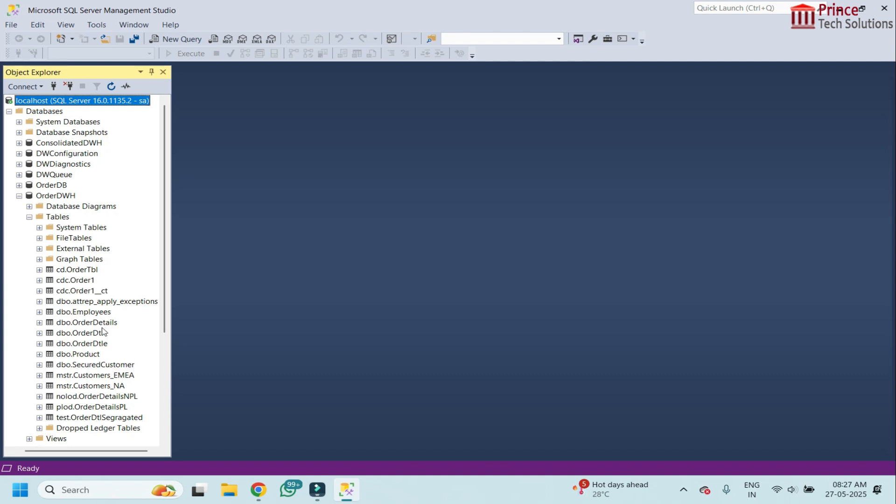
left_click(95, 418)
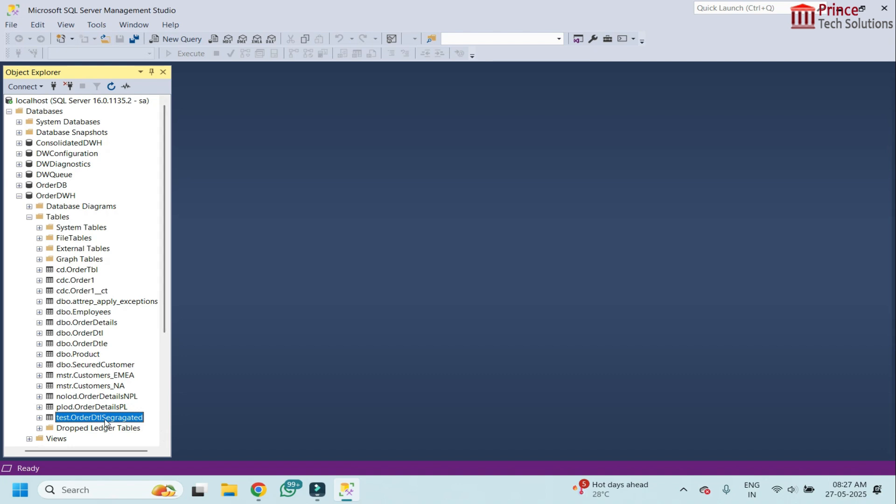
right_click(107, 417)
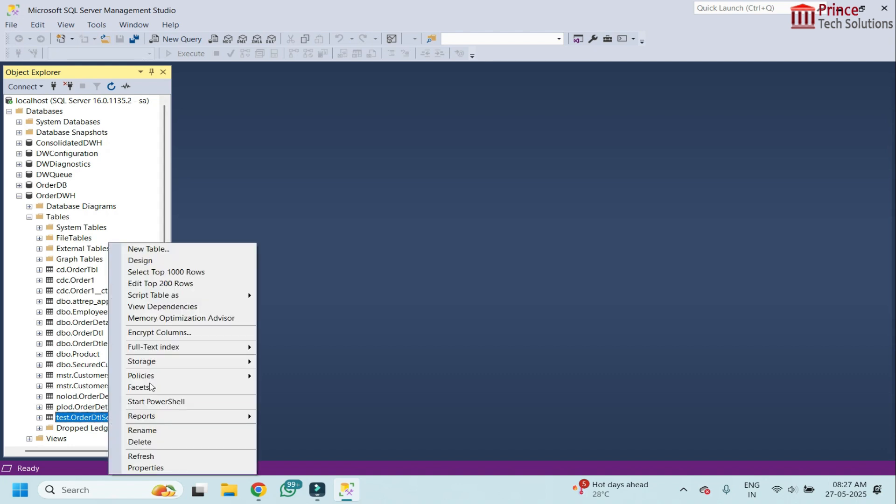
mouse_move(210, 296)
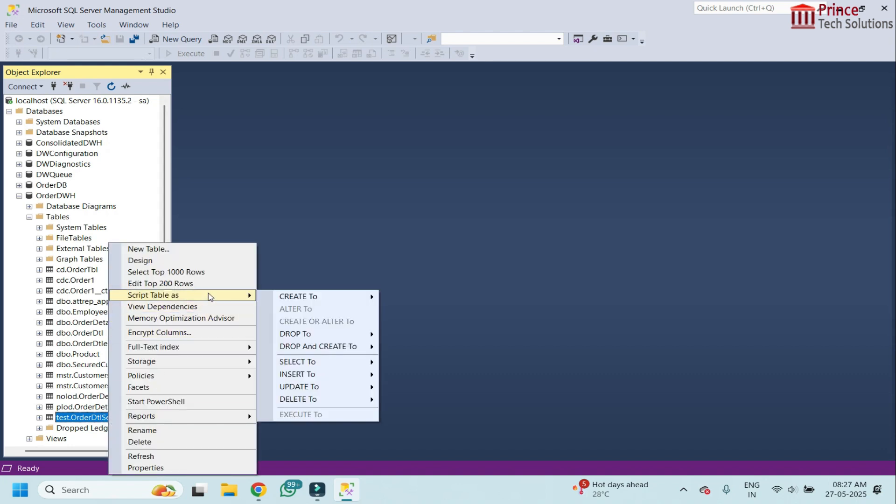
left_click(206, 272)
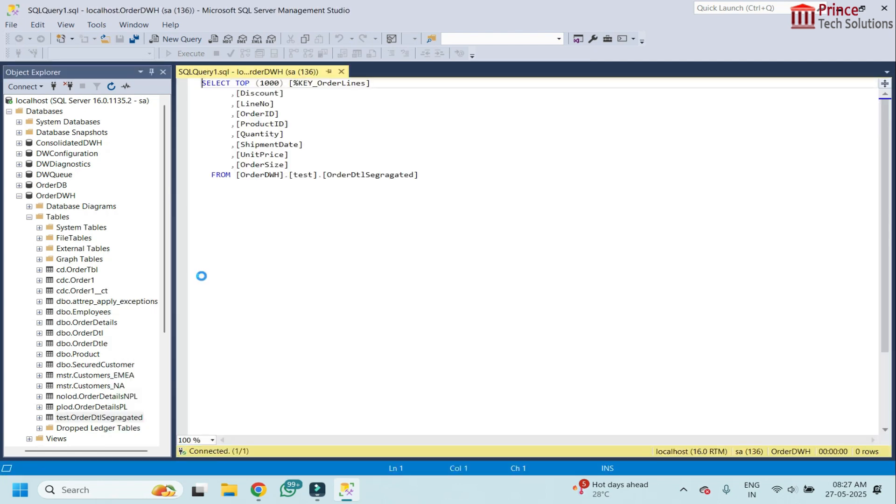
left_click(654, 210)
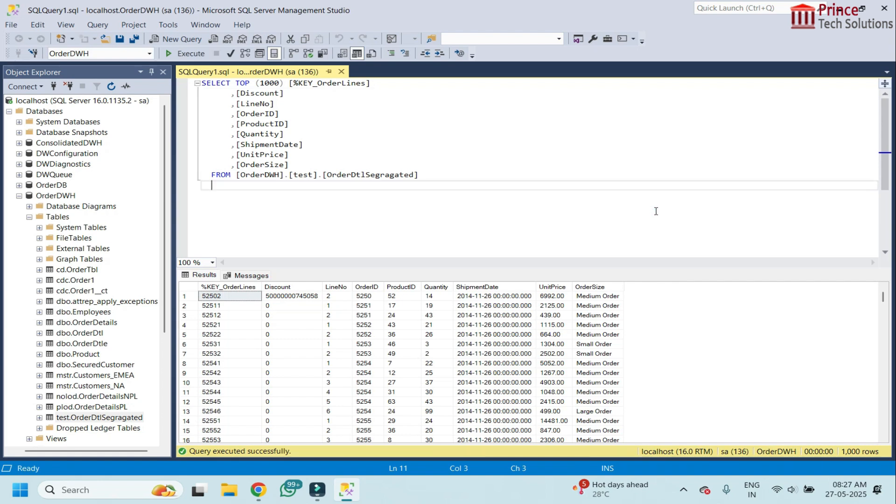
Compare the Quantity and OrderSize values in result rows 6, 8 and 13.
left_click(615, 346)
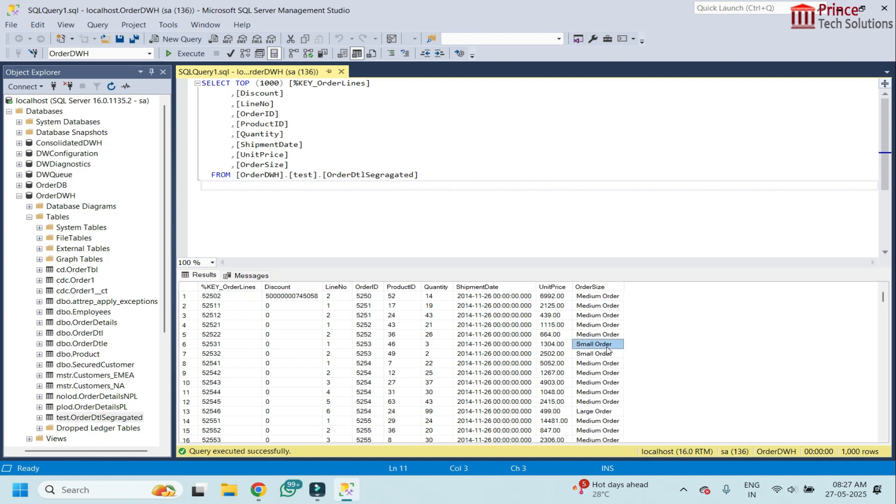
left_click(442, 345)
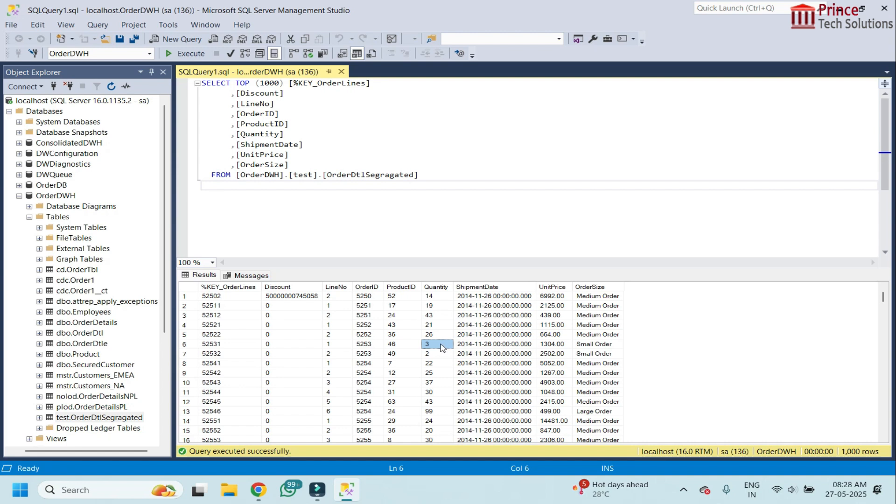
left_click(598, 343)
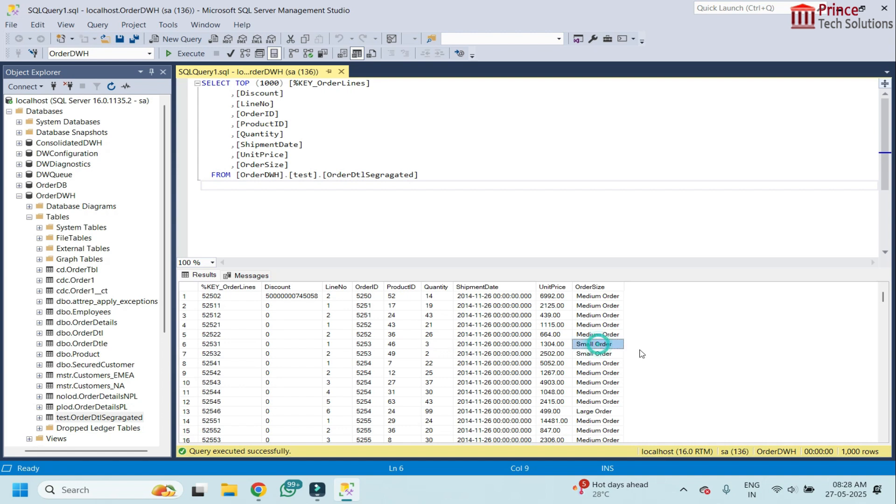
left_click(447, 365)
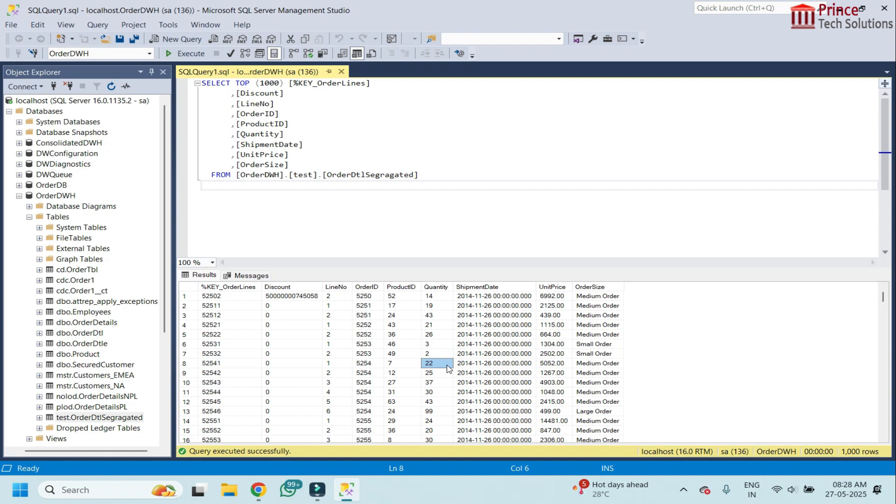
left_click(607, 365)
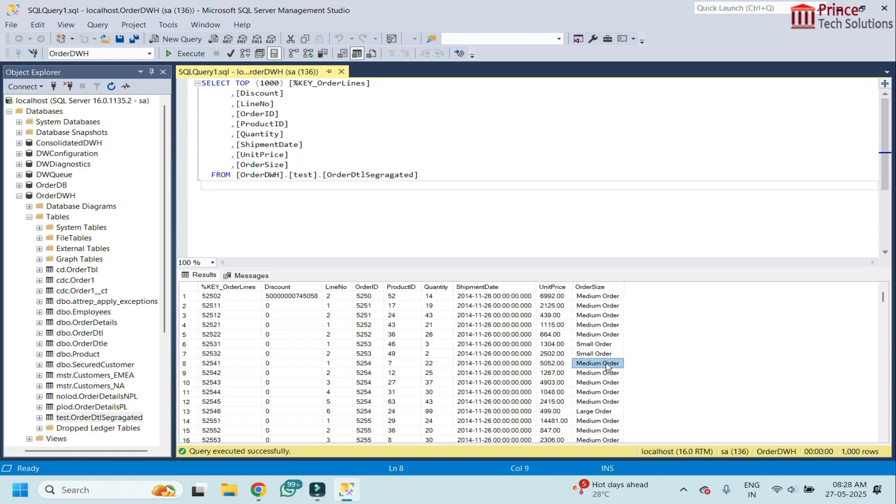
left_click(440, 413)
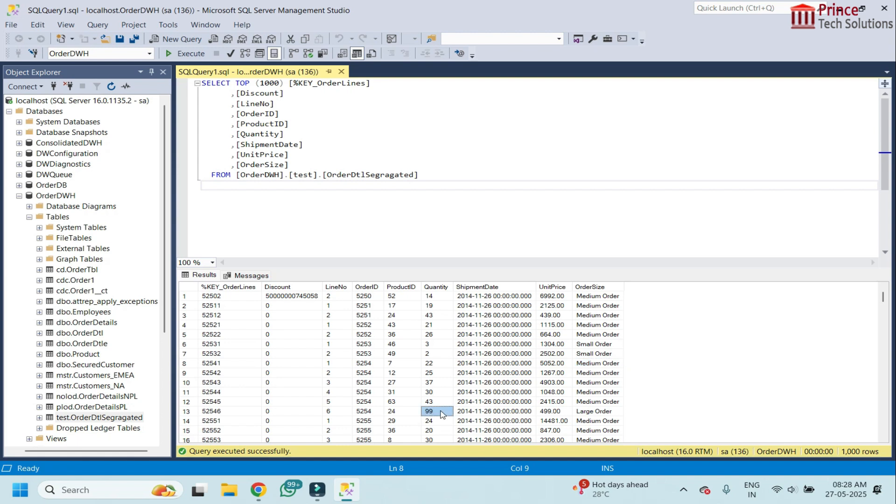
left_click(606, 413)
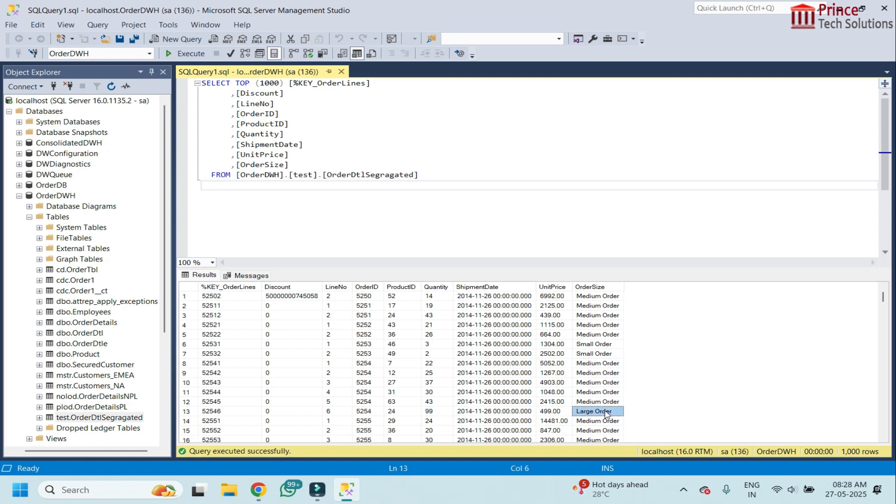
Examine the OrderSize categories against Quantity throughout the remaining query results.
scroll(614, 333, "down", 12)
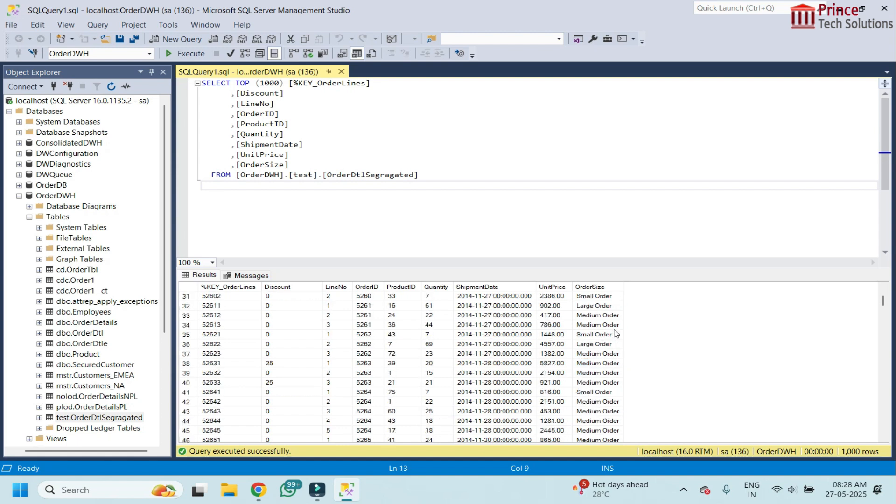
scroll(614, 333, "down", 20)
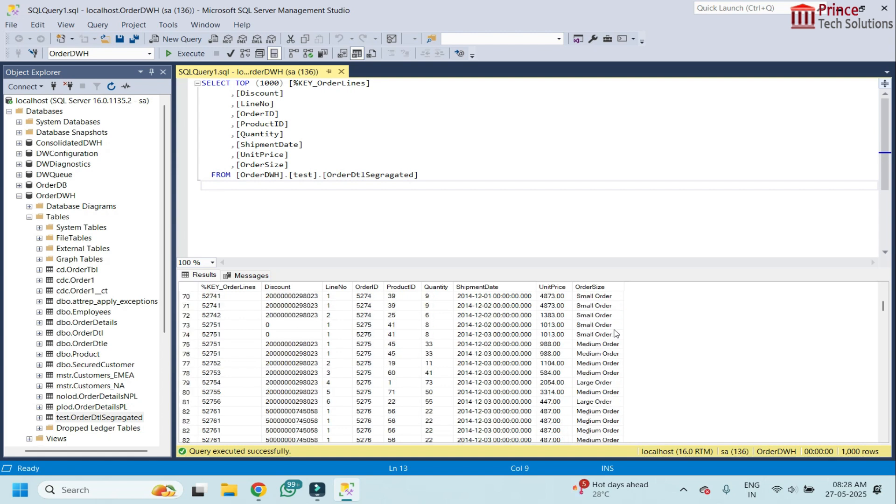
scroll(614, 333, "down", 15)
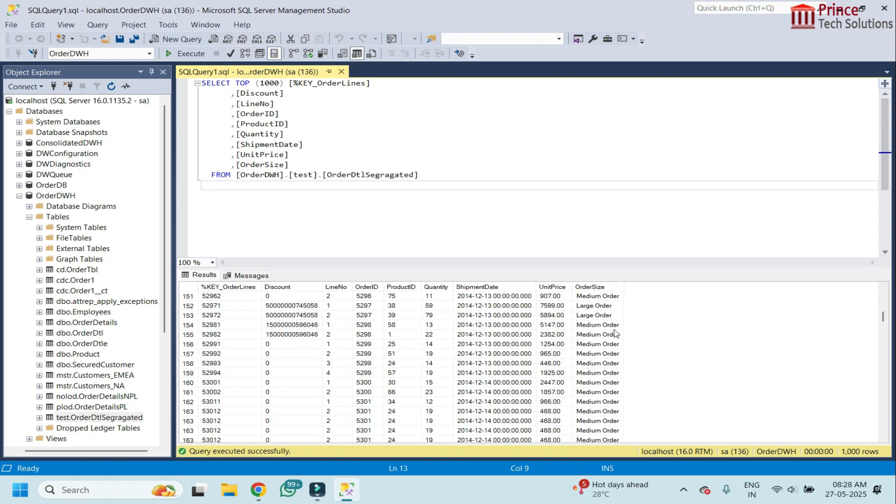
scroll(614, 333, "down", 20)
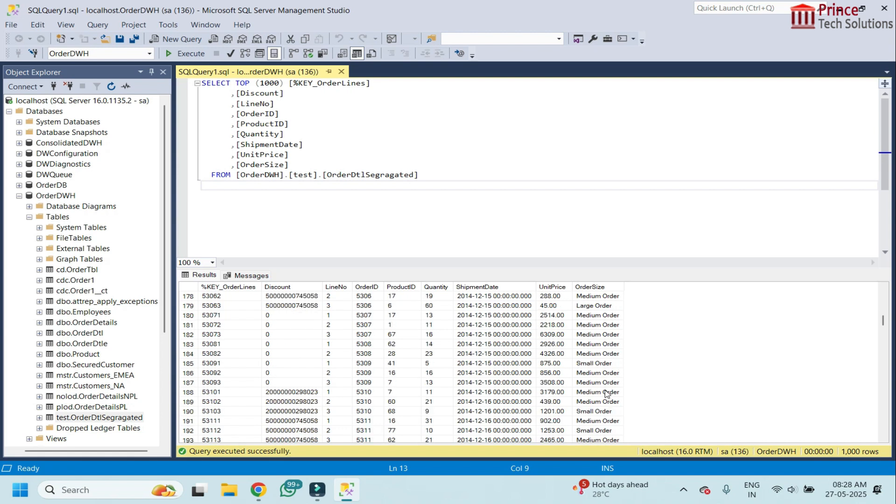
scroll(607, 394, "down", 20)
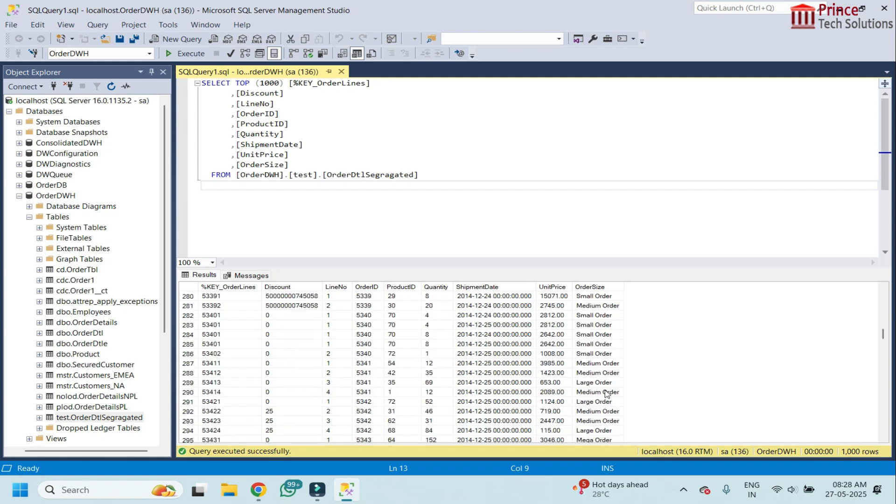
scroll(606, 393, "down", 12)
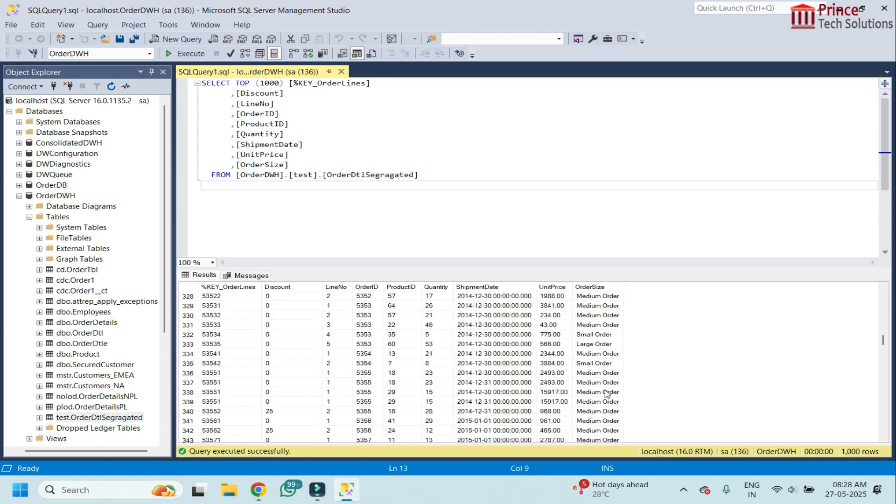
scroll(606, 393, "down", 9)
scroll(606, 393, "down", 20)
scroll(608, 393, "down", 20)
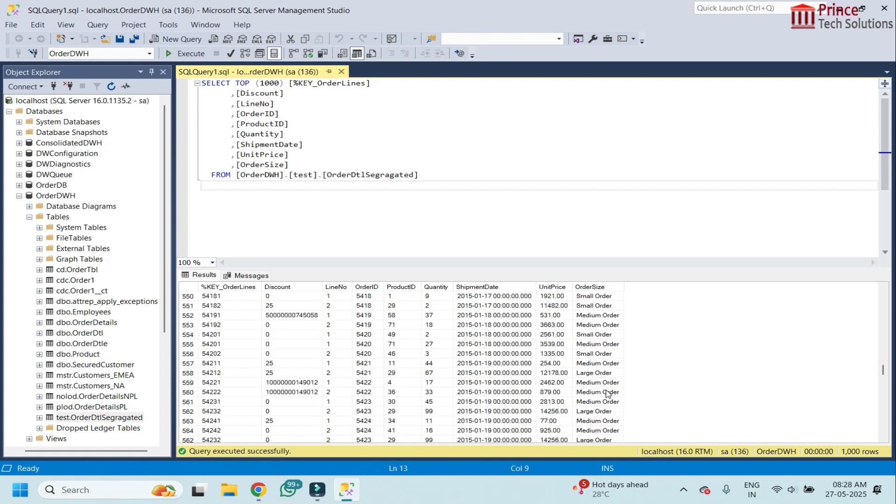
scroll(607, 393, "down", 20)
scroll(608, 393, "down", 20)
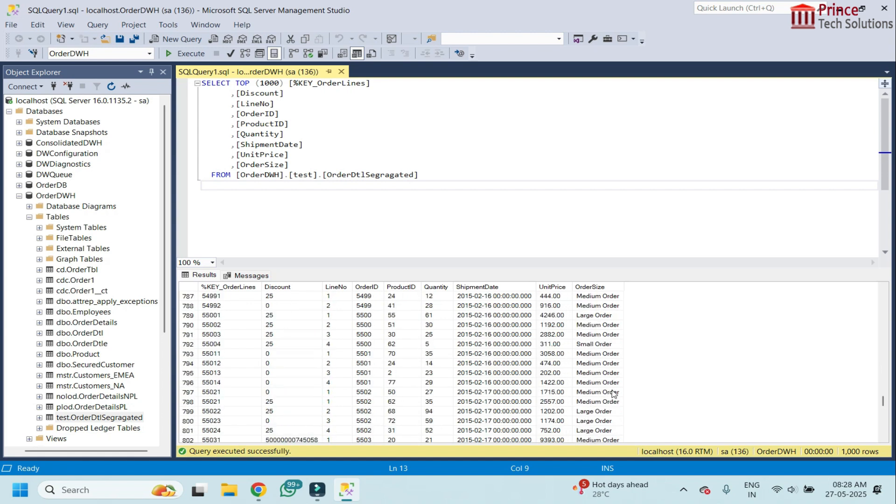
scroll(613, 394, "down", 3)
Compare Quantity with OrderSize in result rows 488 and 489, and widen the OrderSize column slightly.
left_click_drag(883, 404, 886, 366)
left_click(443, 353)
left_click(441, 354)
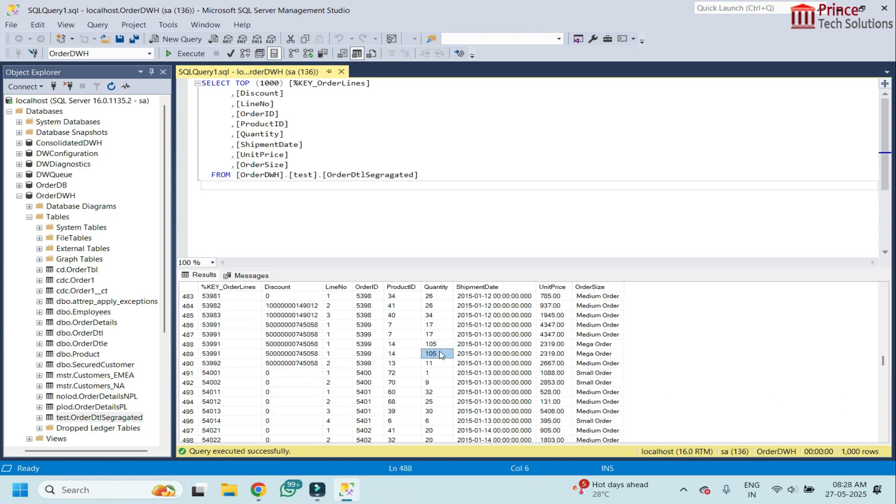
left_click(442, 353)
left_click(602, 355)
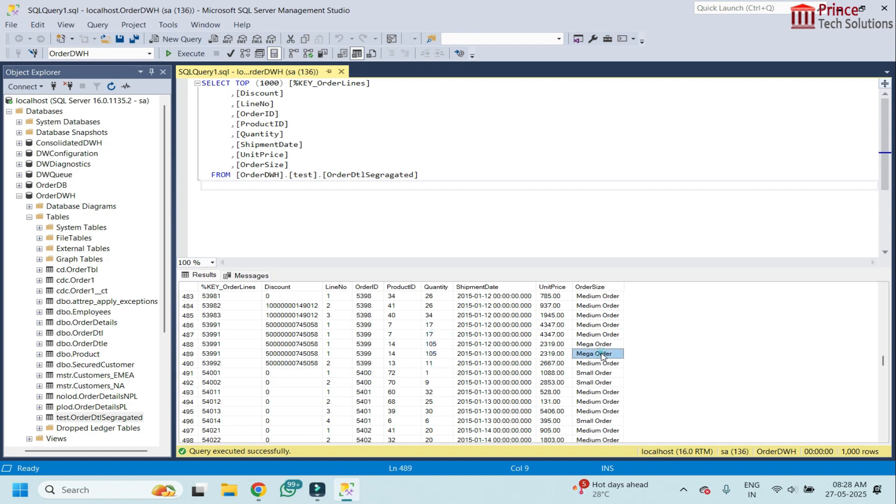
left_click_drag(624, 286, 640, 286)
left_click(611, 345)
left_click(611, 355)
left_click(610, 345)
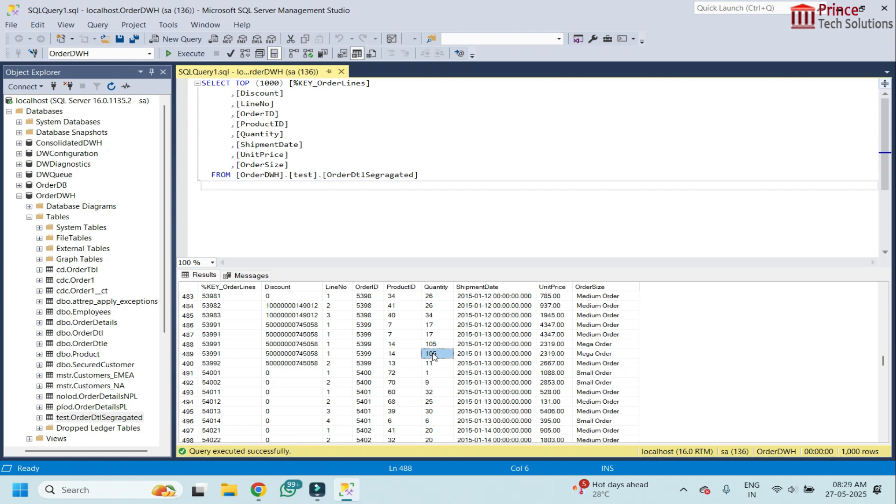
Check the Quantity and OrderSize values in the rows above, from row 487 back to about row 462.
left_click(432, 334)
key("Up")
key("Up")
key("Up")
key("Up")
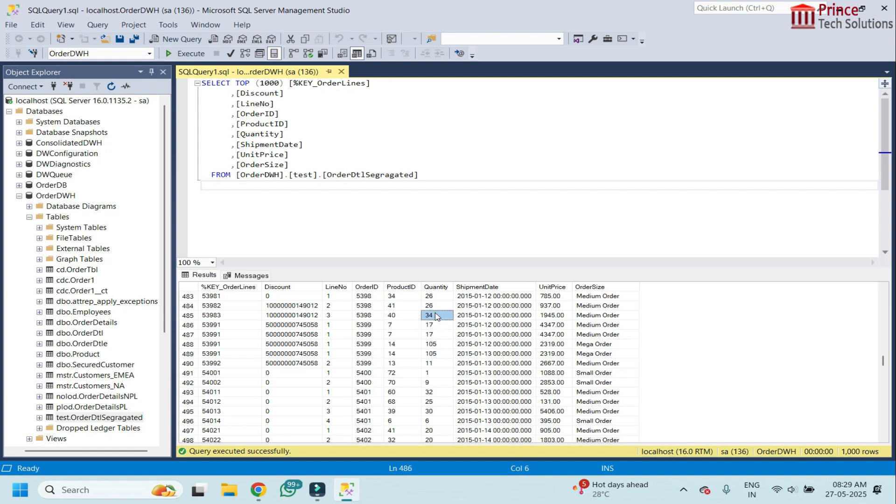
scroll(442, 333, "up", 7)
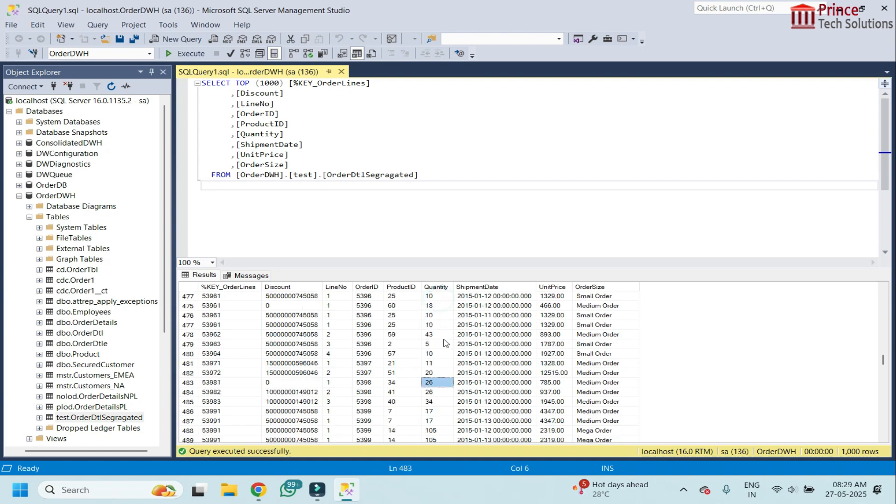
left_click(437, 335)
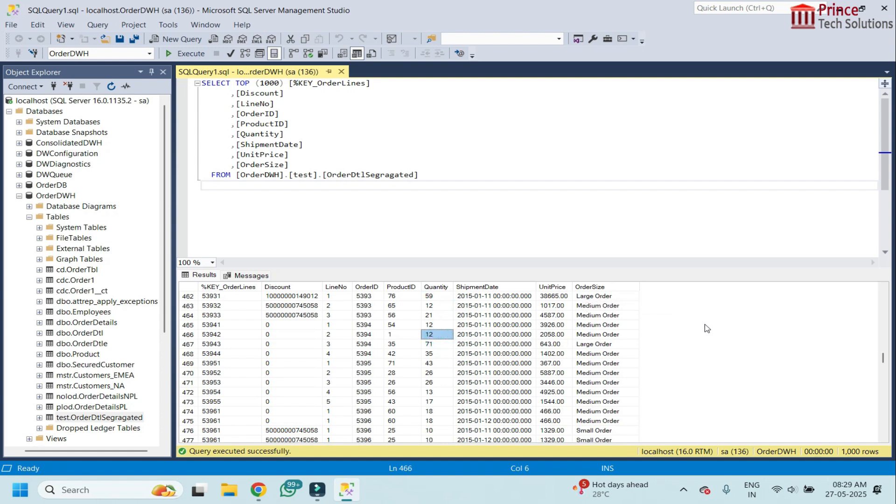
left_click(606, 356)
left_click(607, 371)
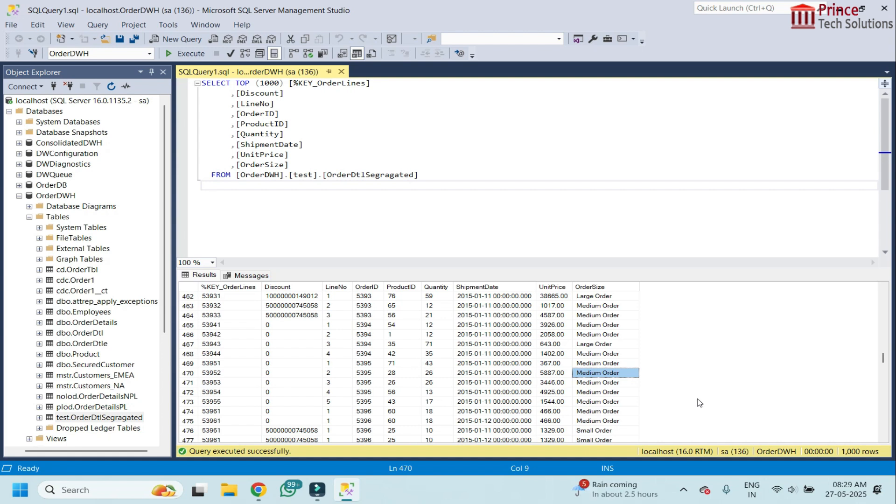
left_click(591, 237)
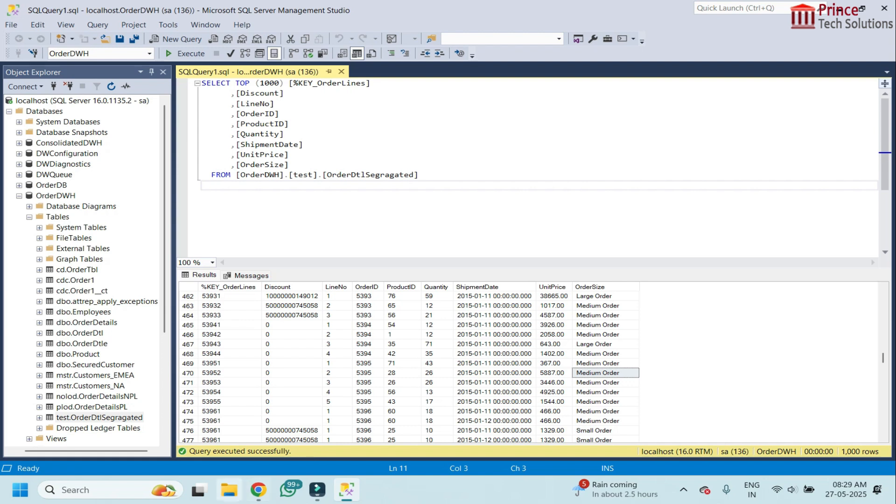
Switch to the Qlik Replicate web console and return from SegregatedTask to the task list.
left_click(280, 434)
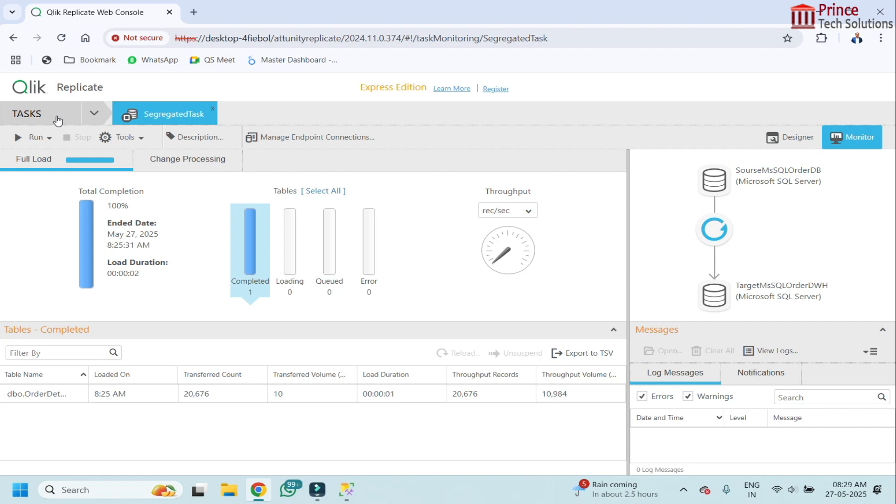
left_click(58, 120)
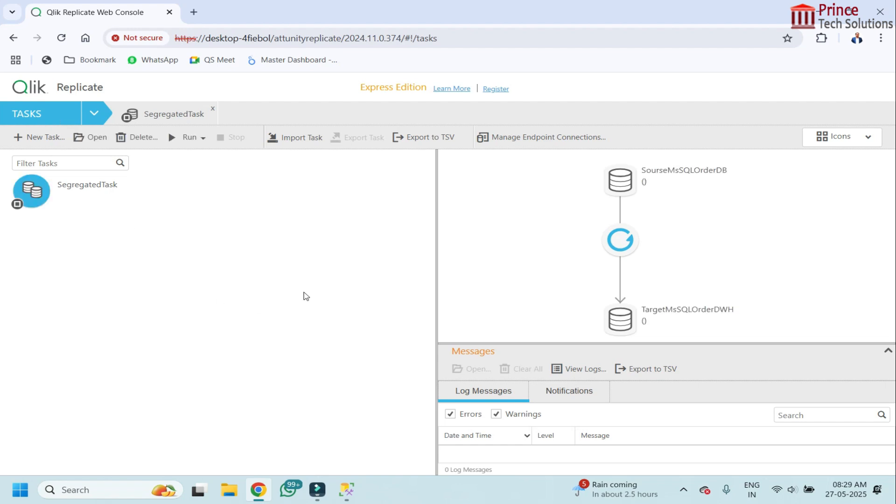